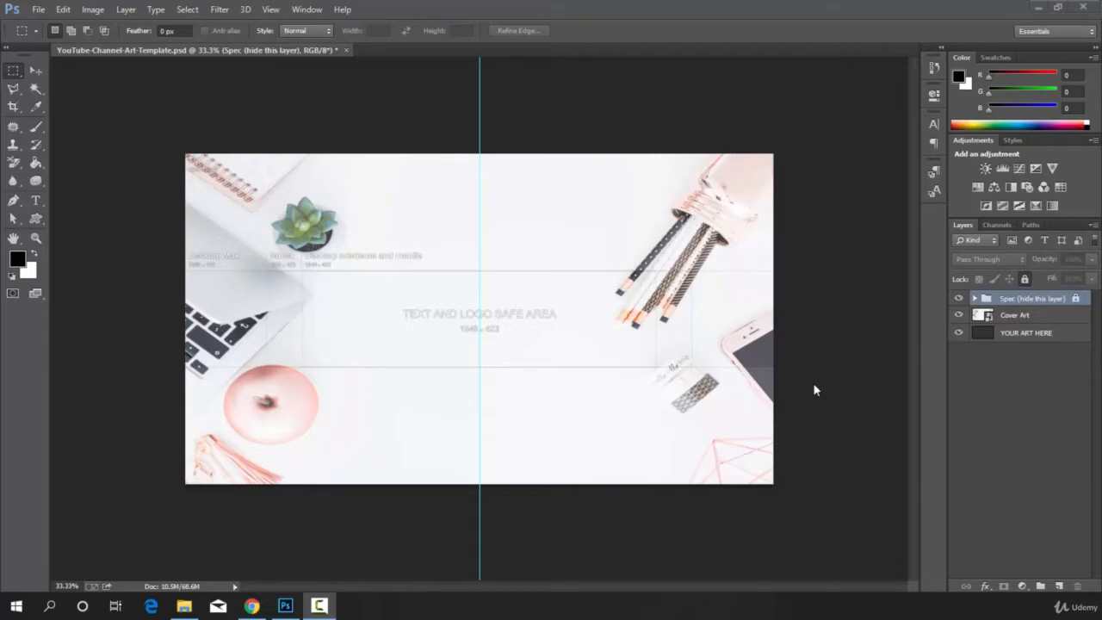
# Draw a black rectangle about 1380 by 249 px in the safe area and position it at about X 606, Y 509 px.
pyautogui.click(36, 219)
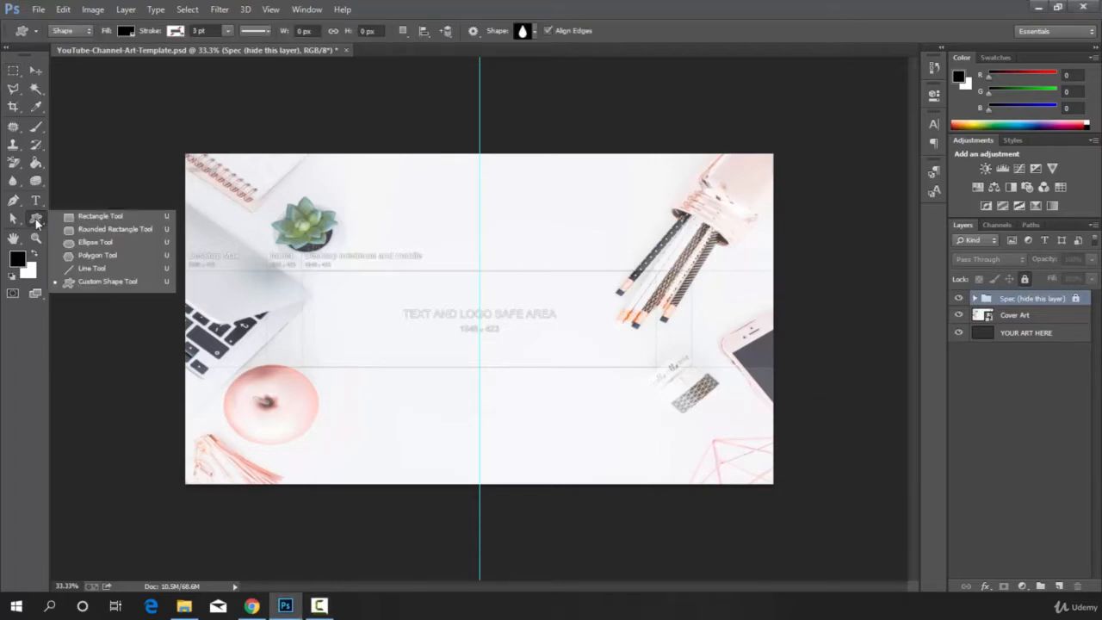
pyautogui.click(107, 218)
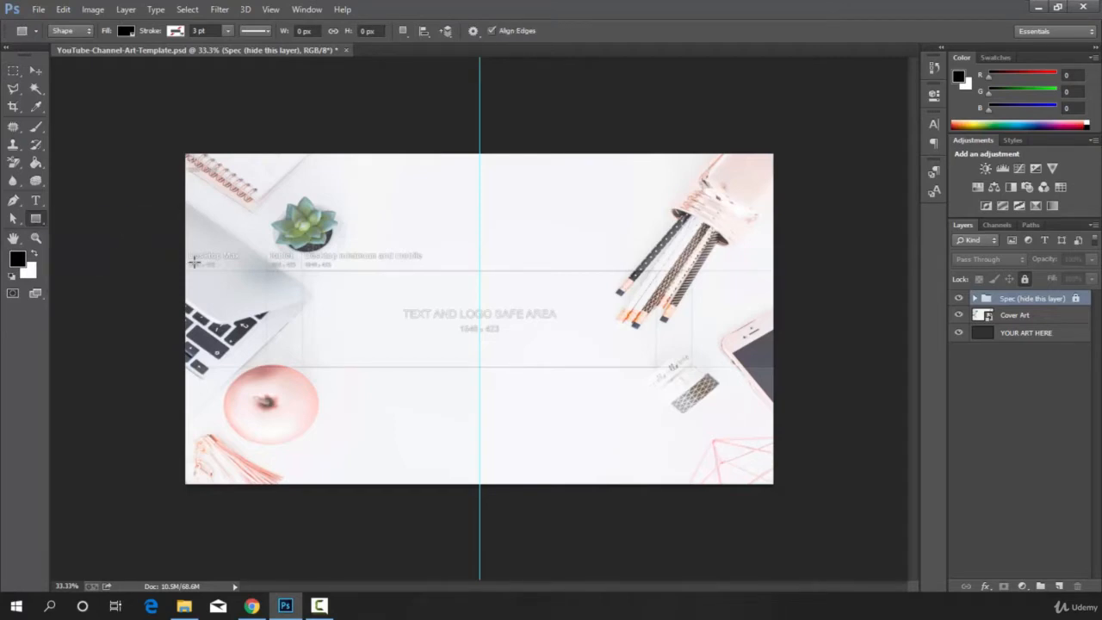
pyautogui.moveTo(352, 273); pyautogui.dragTo(670, 329)
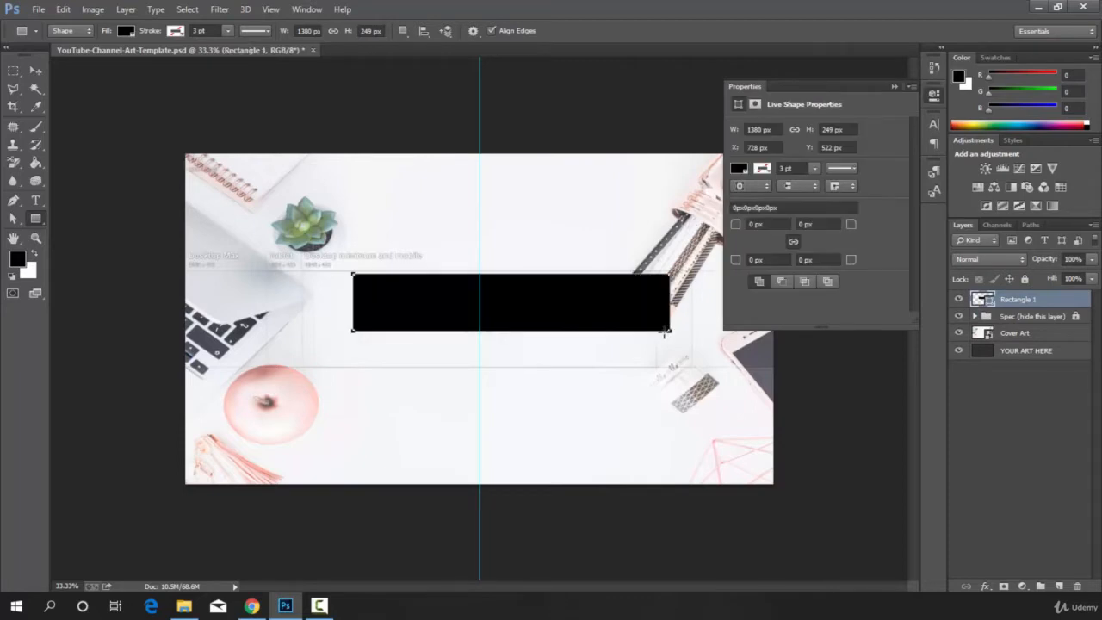
pyautogui.click(36, 71)
pyautogui.moveTo(506, 315); pyautogui.dragTo(494, 299)
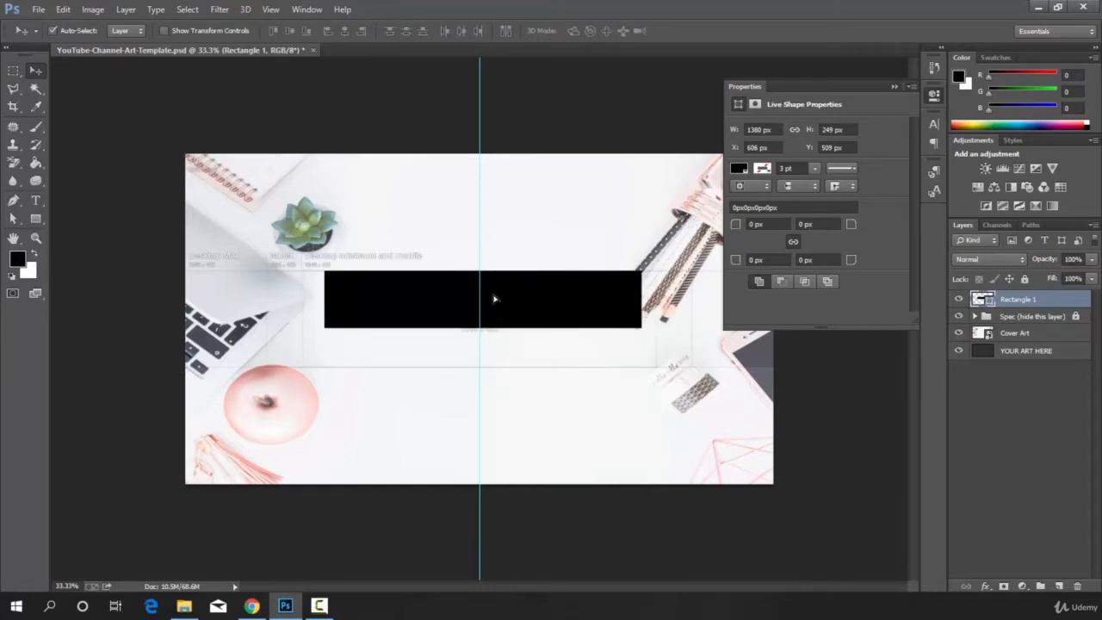
# Draw a second rectangle about 1140 by 141 px directly beneath the black one.
pyautogui.click(36, 219)
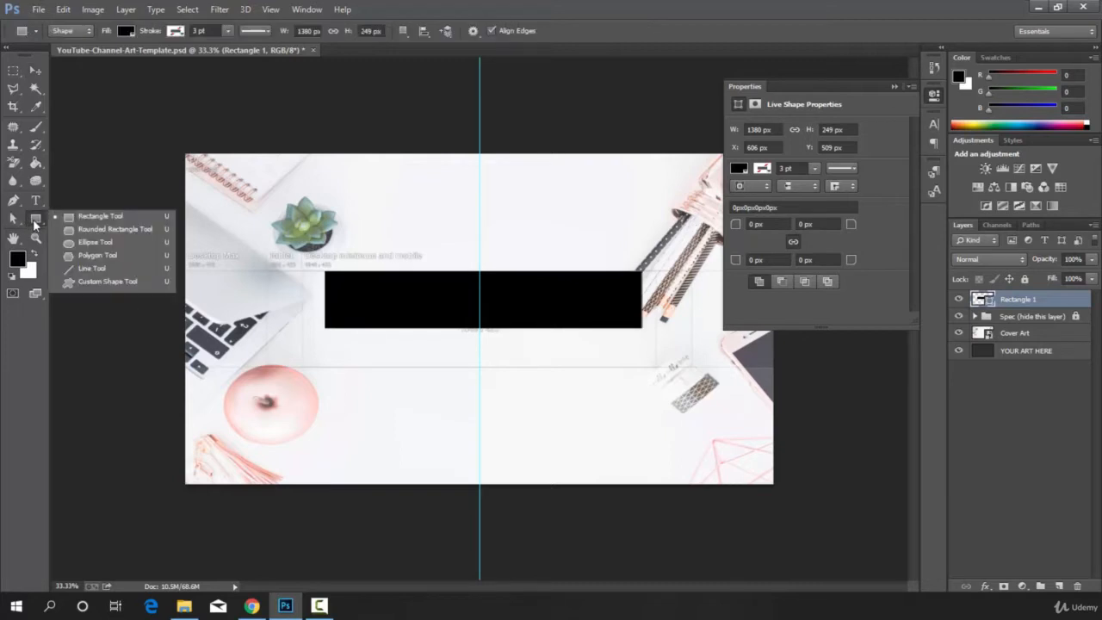
pyautogui.click(107, 219)
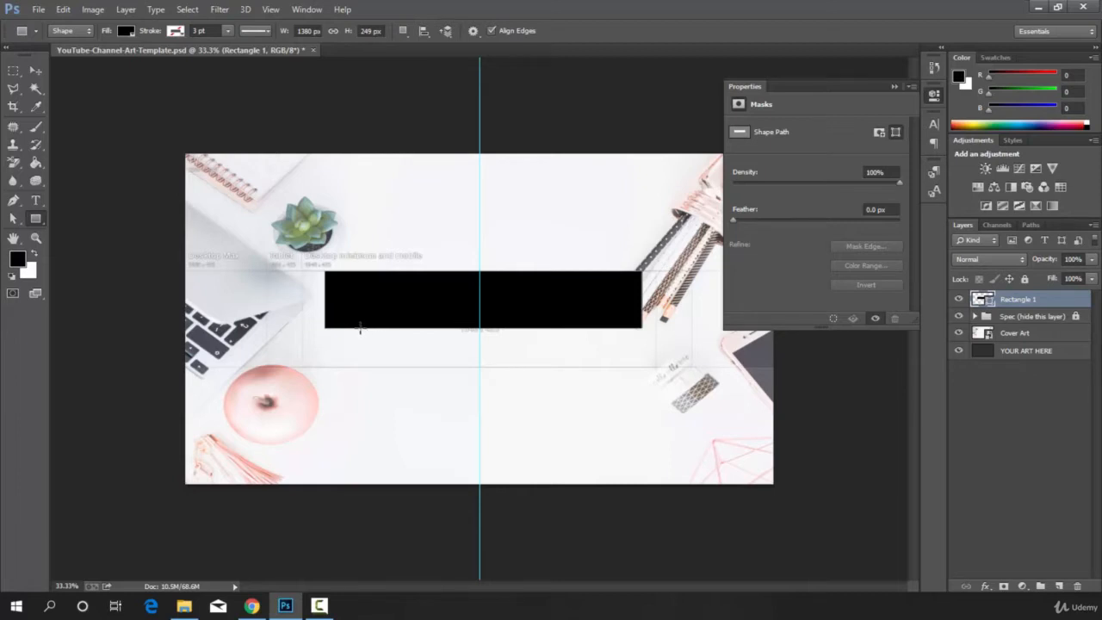
pyautogui.moveTo(360, 327); pyautogui.dragTo(620, 360)
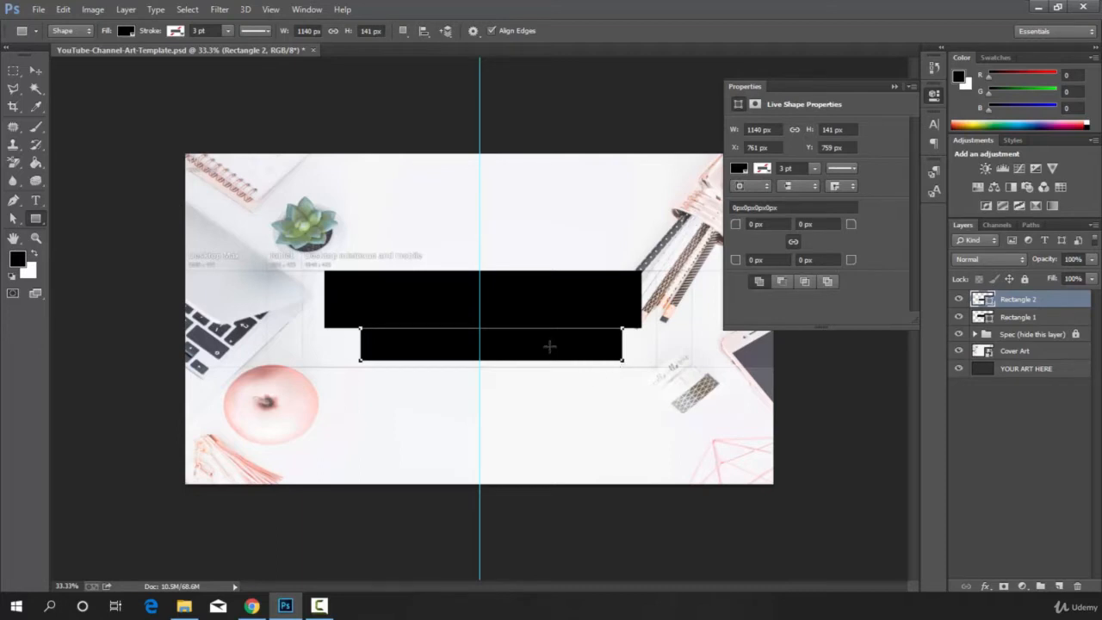
# Fill the lower rectangle with light gray and centre it on the vertical guide.
pyautogui.click(739, 168)
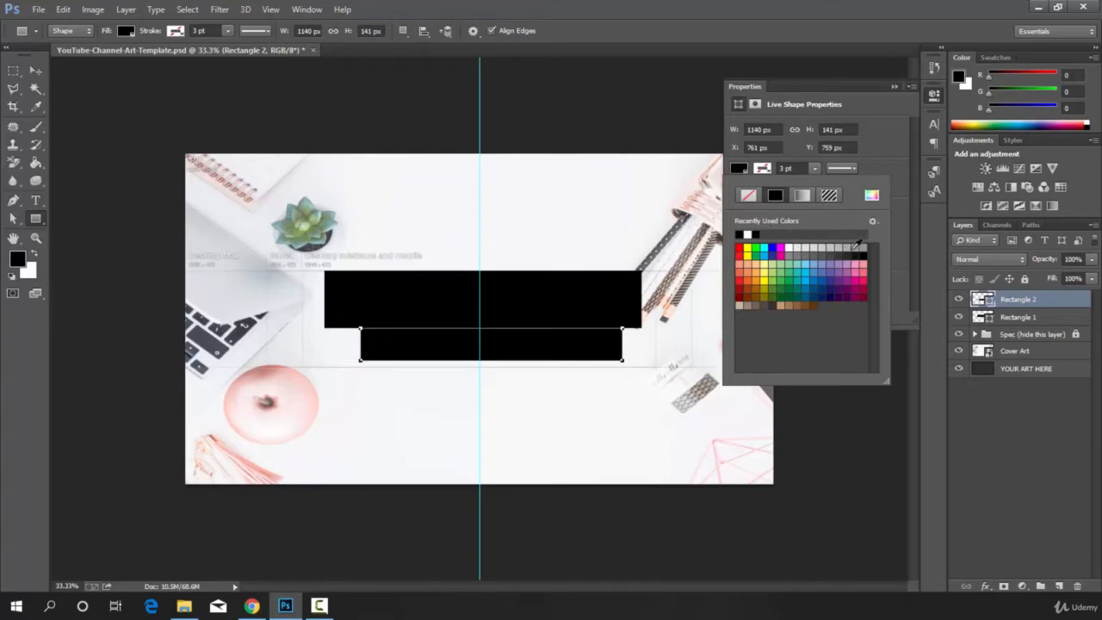
pyautogui.click(821, 248)
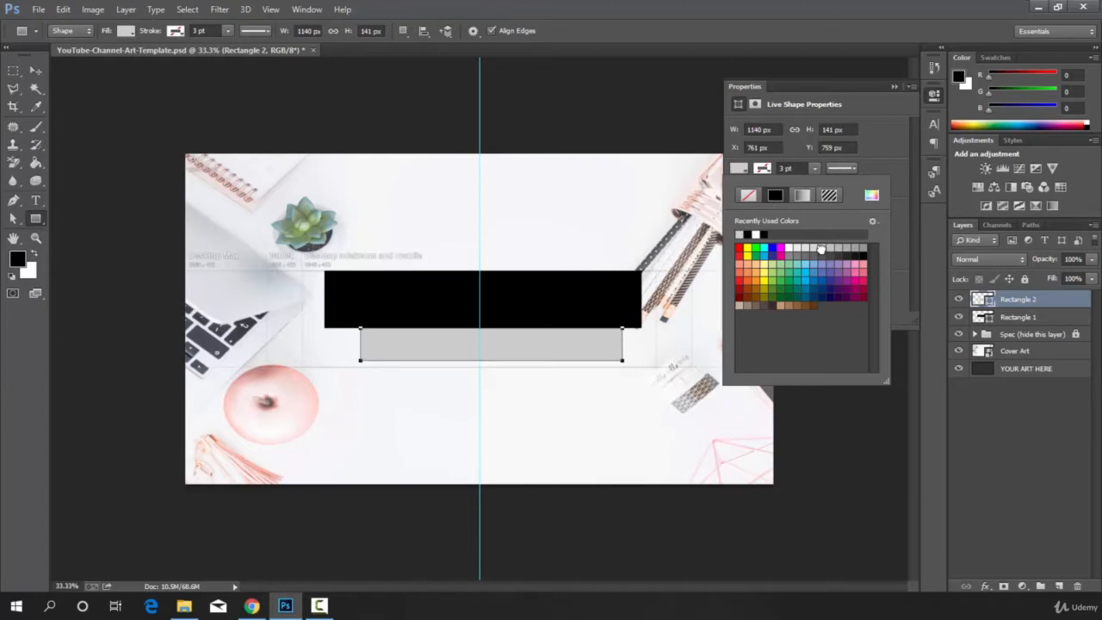
pyautogui.click(35, 71)
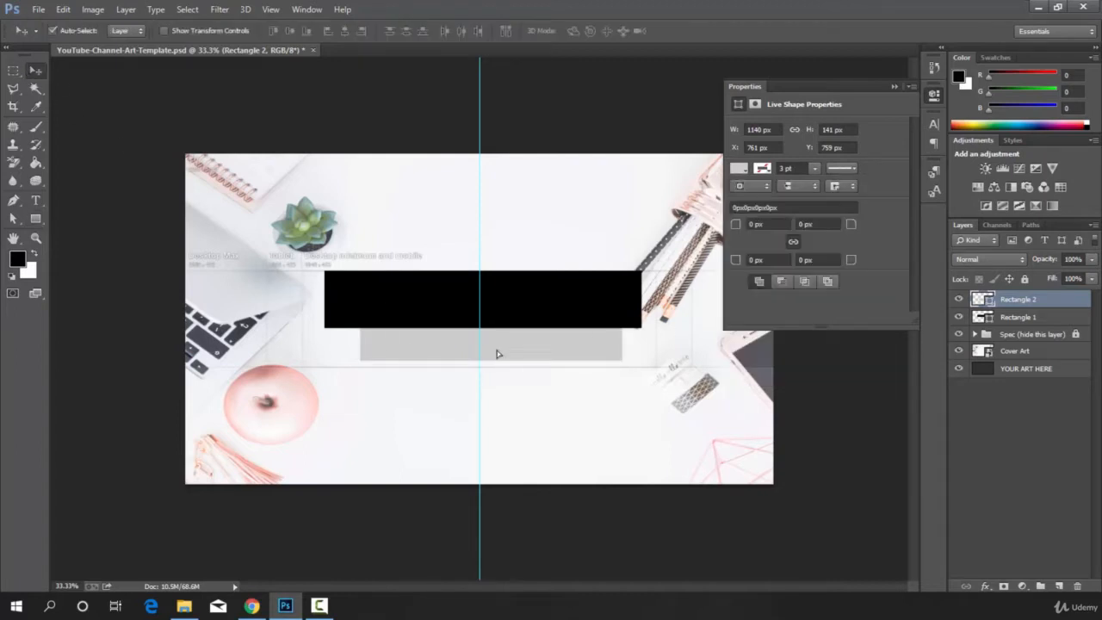
pyautogui.moveTo(500, 352); pyautogui.dragTo(489, 353)
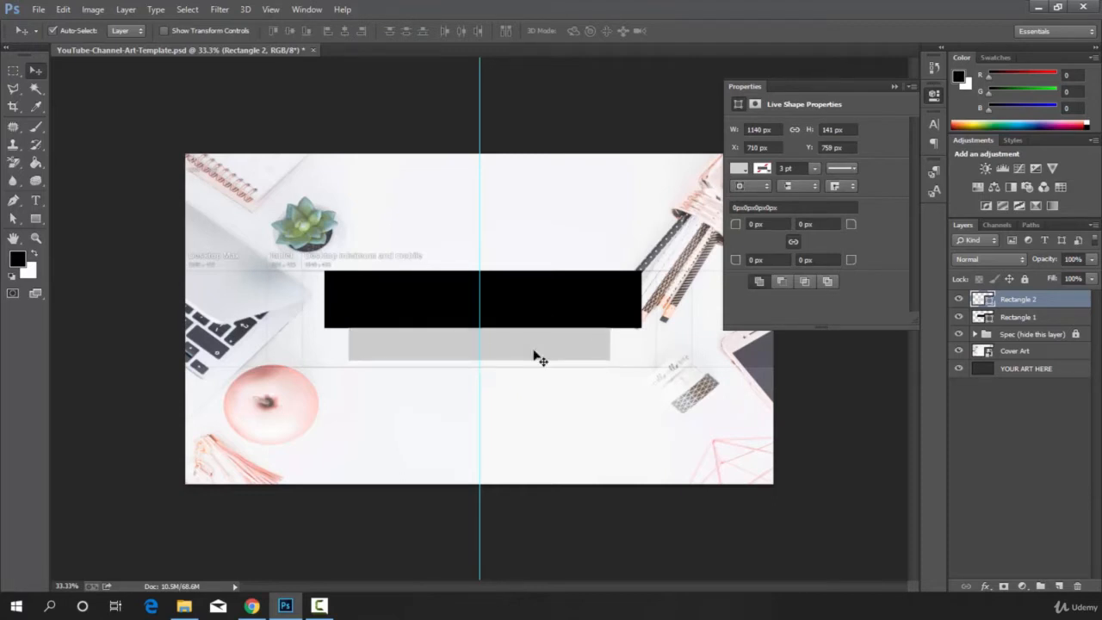
# Add a text line with the channel owner's full name in capital letters at the black rectangle.
pyautogui.click(38, 203)
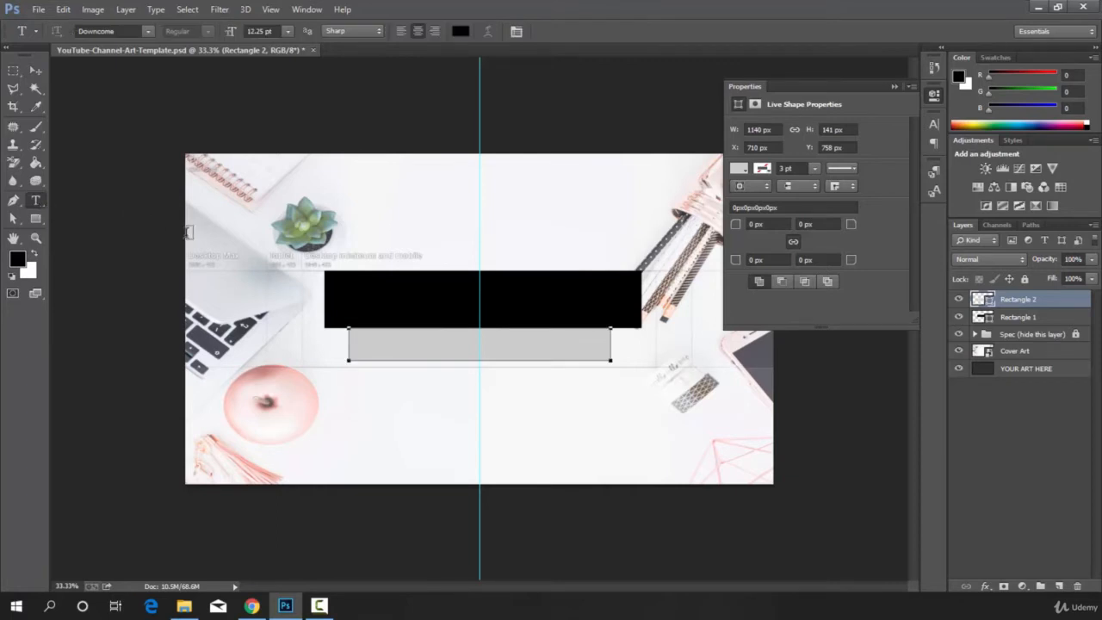
pyautogui.click(360, 295)
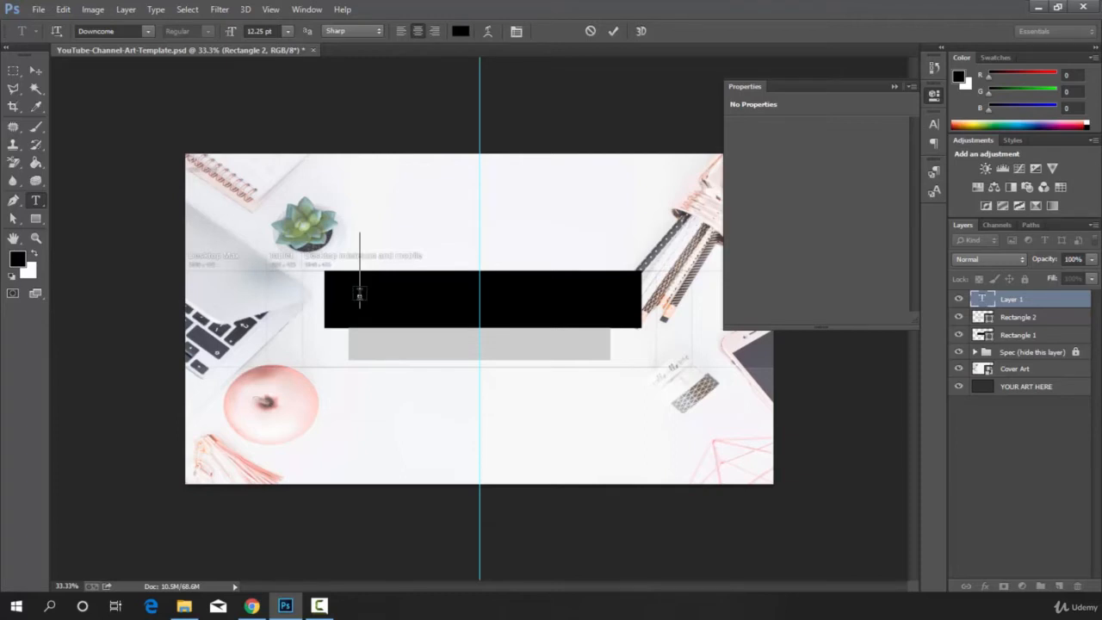
pyautogui.write('NAFI')
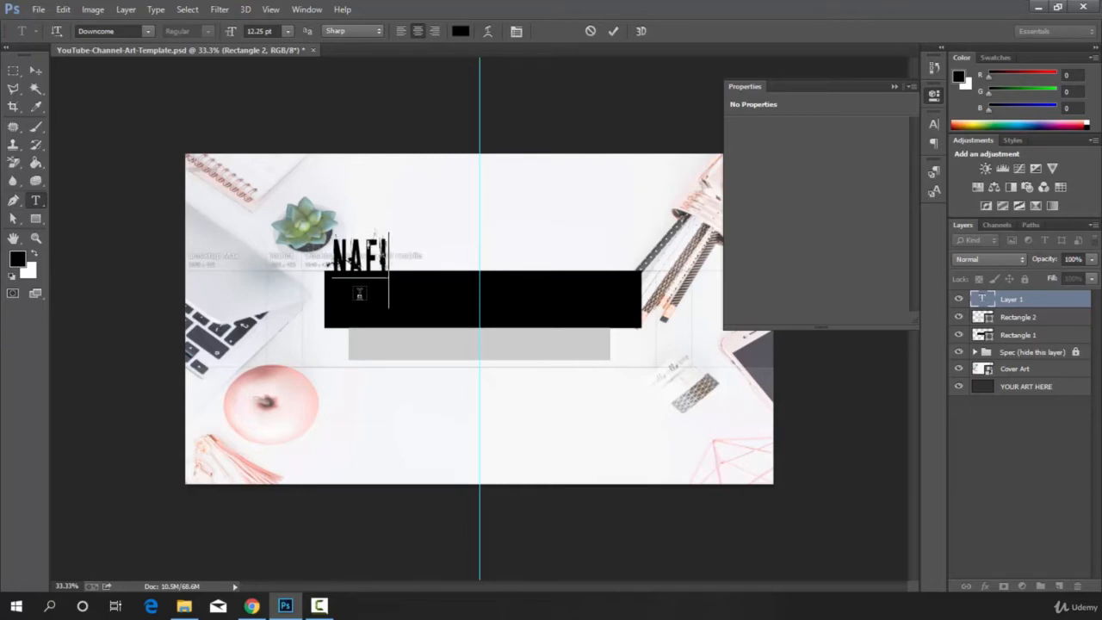
pyautogui.write('UL A')
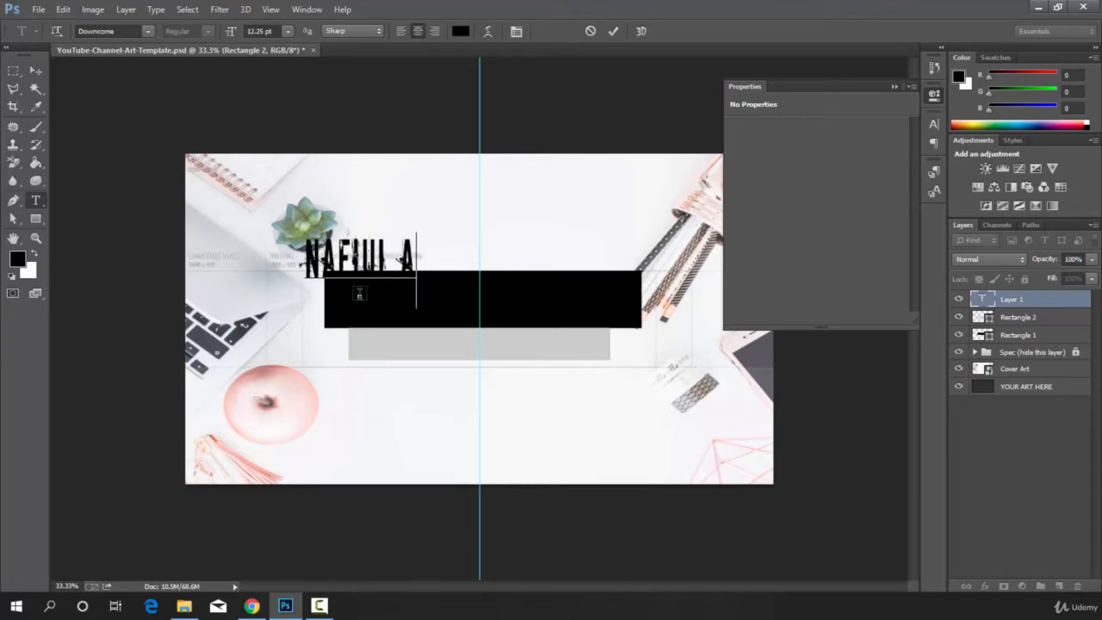
pyautogui.write('LAM')
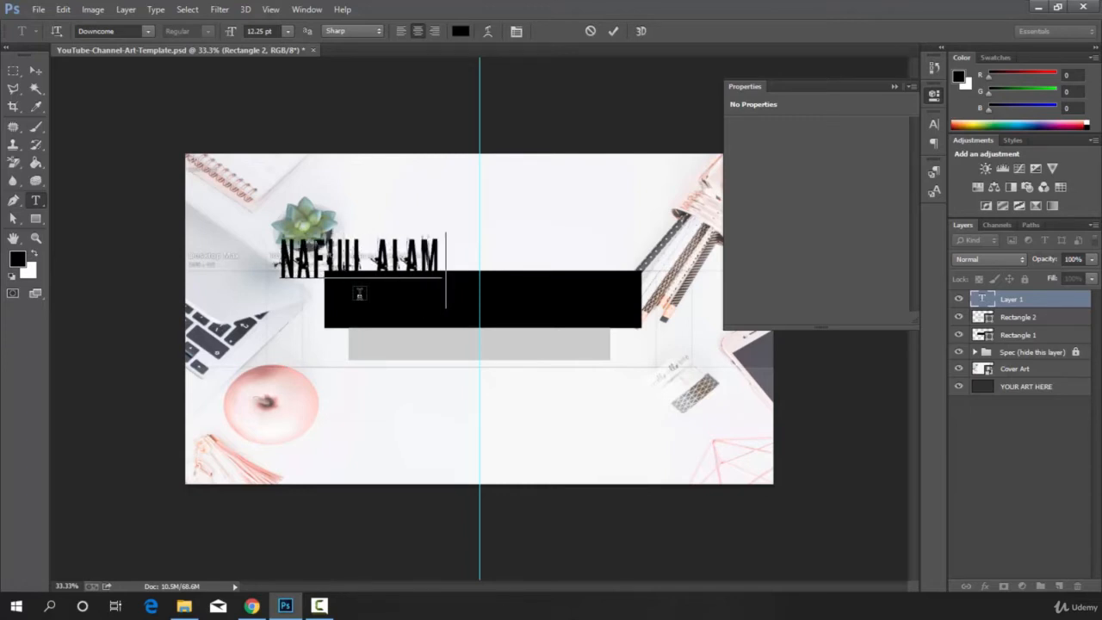
pyautogui.write(' NA')
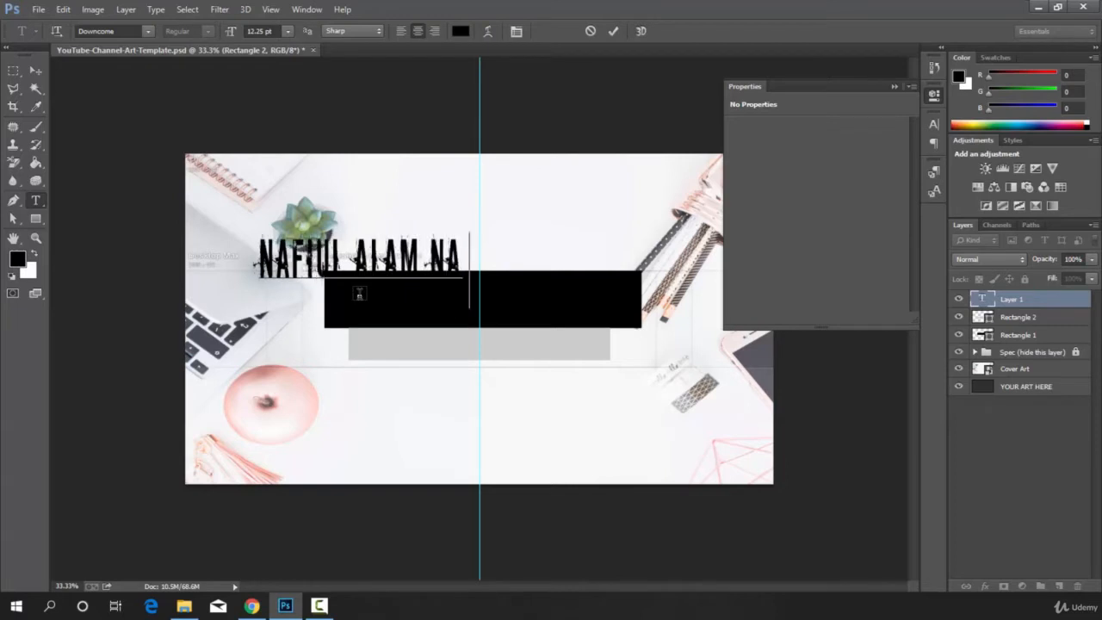
pyautogui.write('YFM')
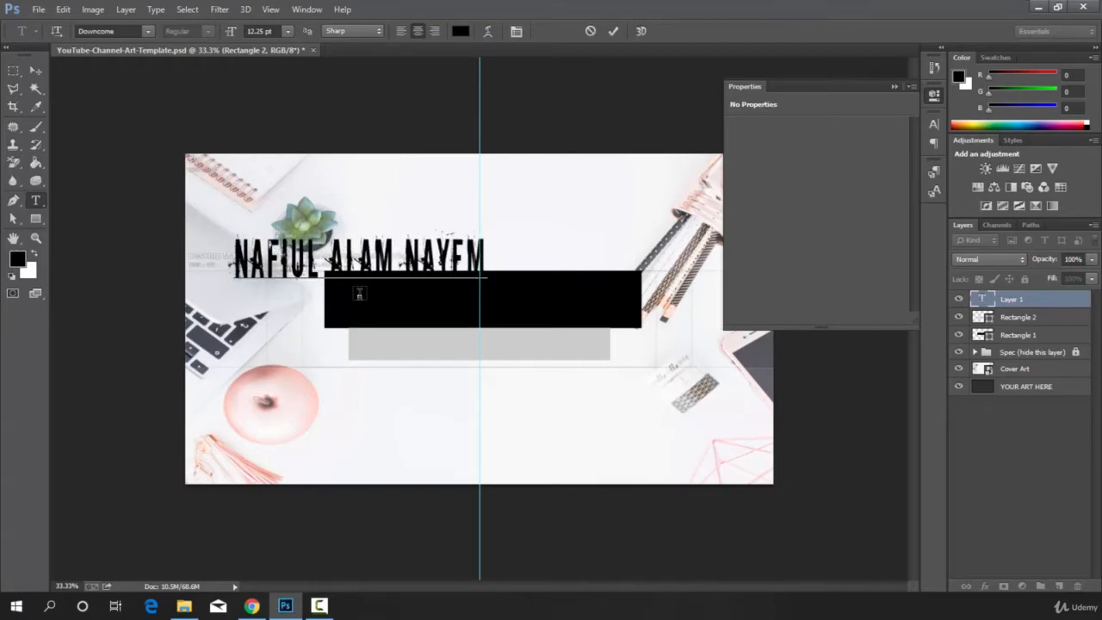
# Set the colour of the whole name text to pure red, ff0000.
pyautogui.hotkey('ctrl', 'a')
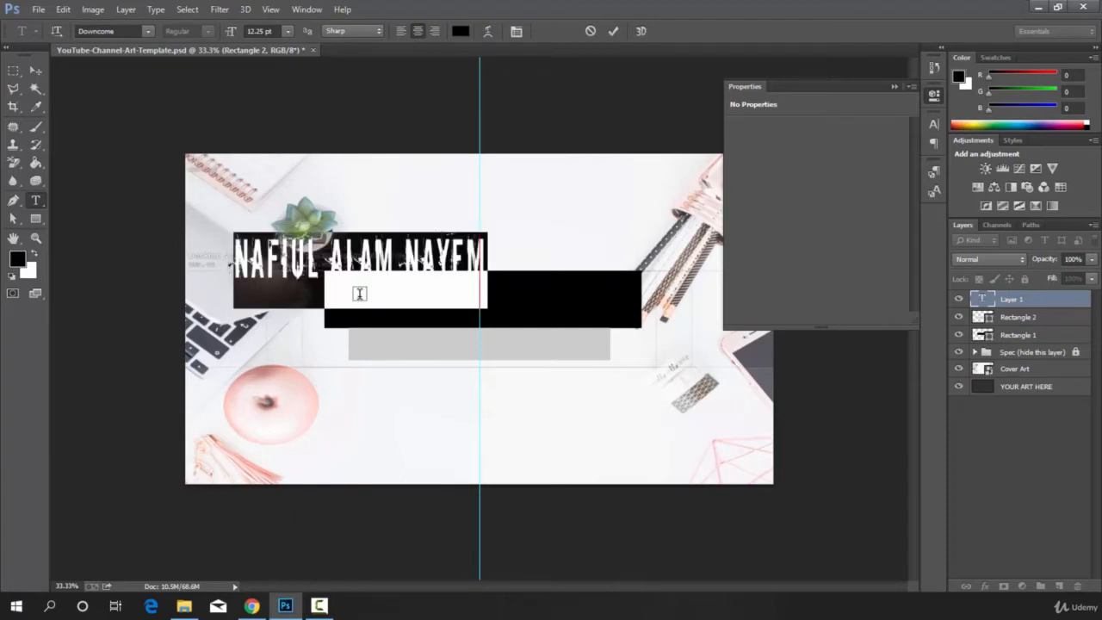
pyautogui.click(459, 32)
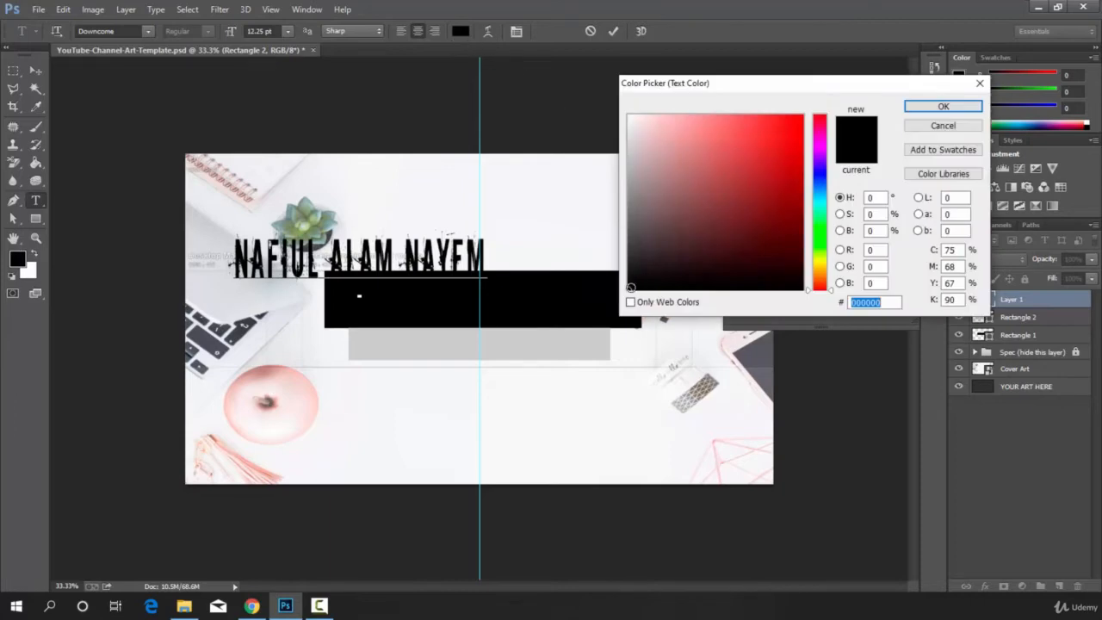
pyautogui.moveTo(629, 289)
pyautogui.mouseDown()
pyautogui.moveTo(652, 253)
pyautogui.moveTo(811, 113)
pyautogui.mouseUp()
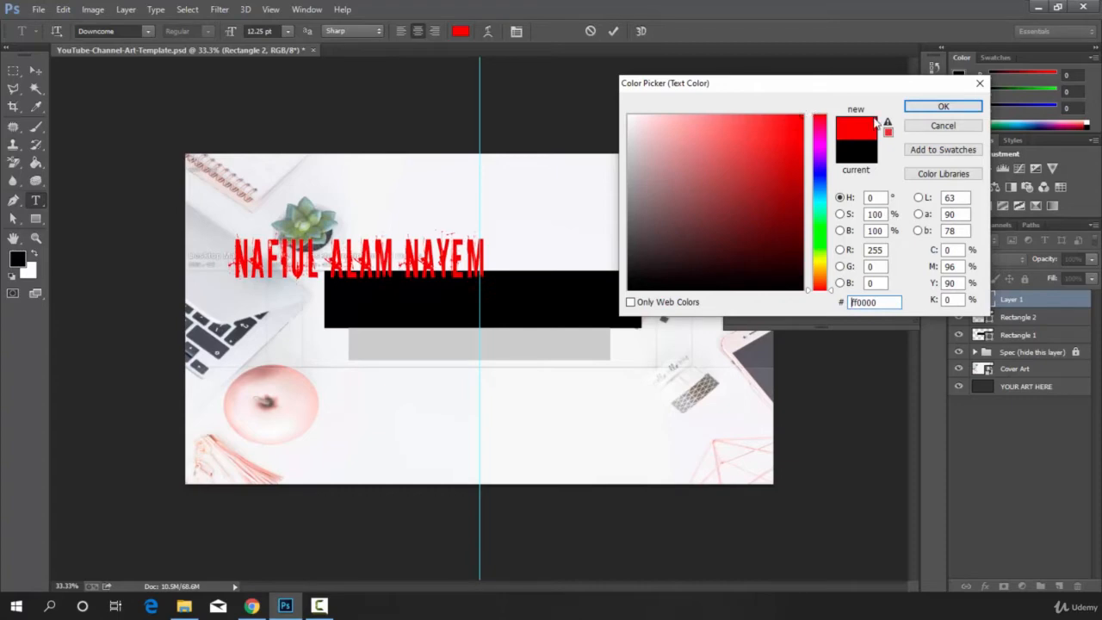
pyautogui.click(959, 108)
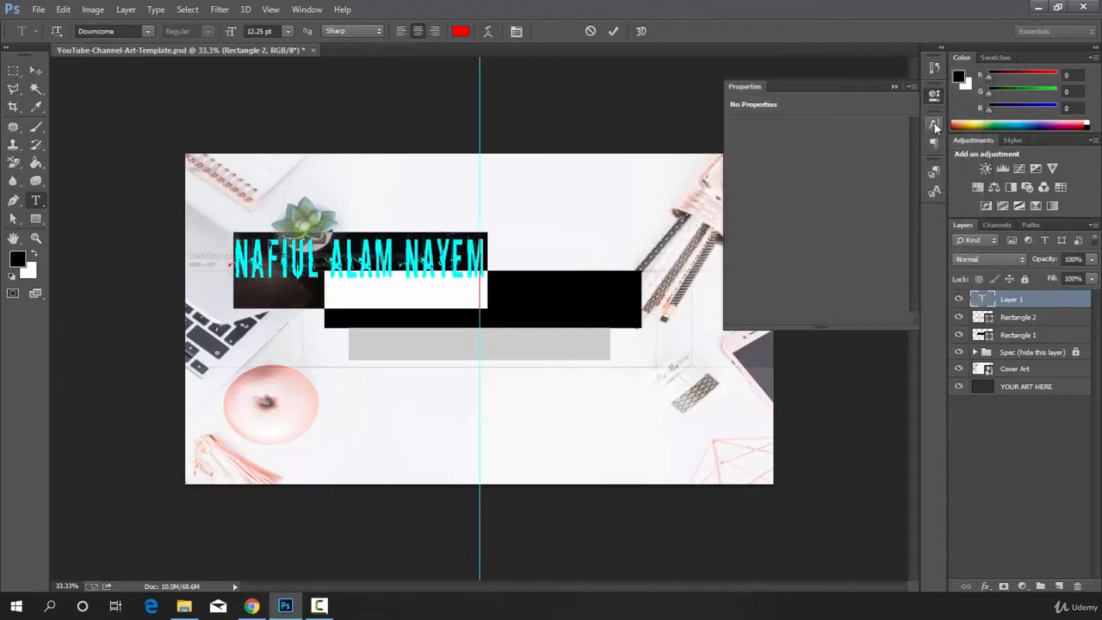
# Show transform controls, then scale the name text to about 79% height and centre it inside the black rectangle.
pyautogui.click(35, 70)
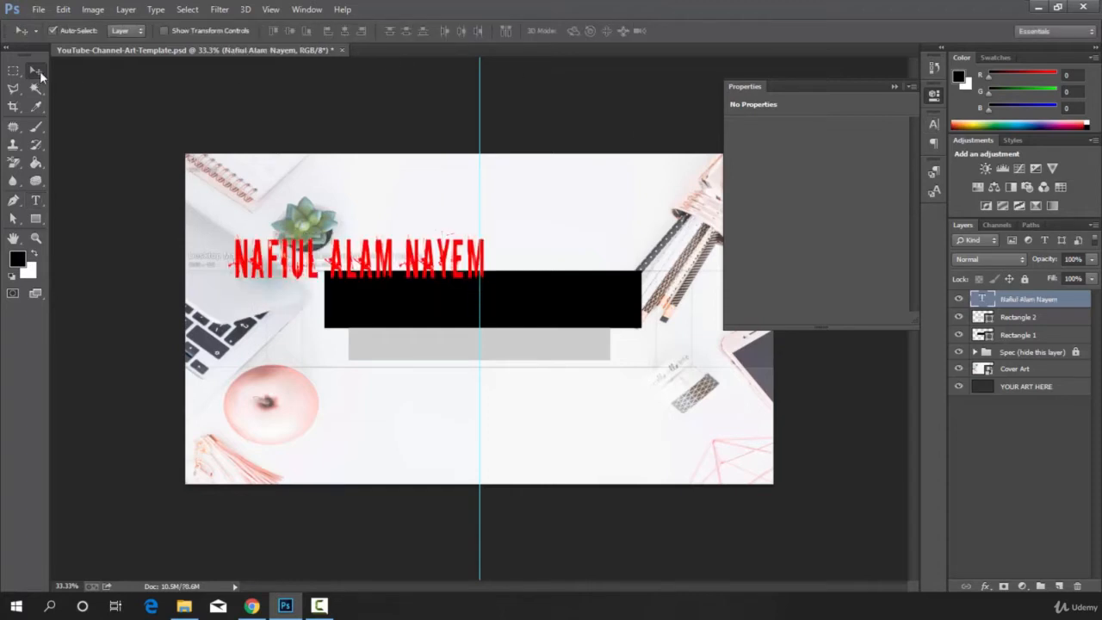
pyautogui.click(165, 31)
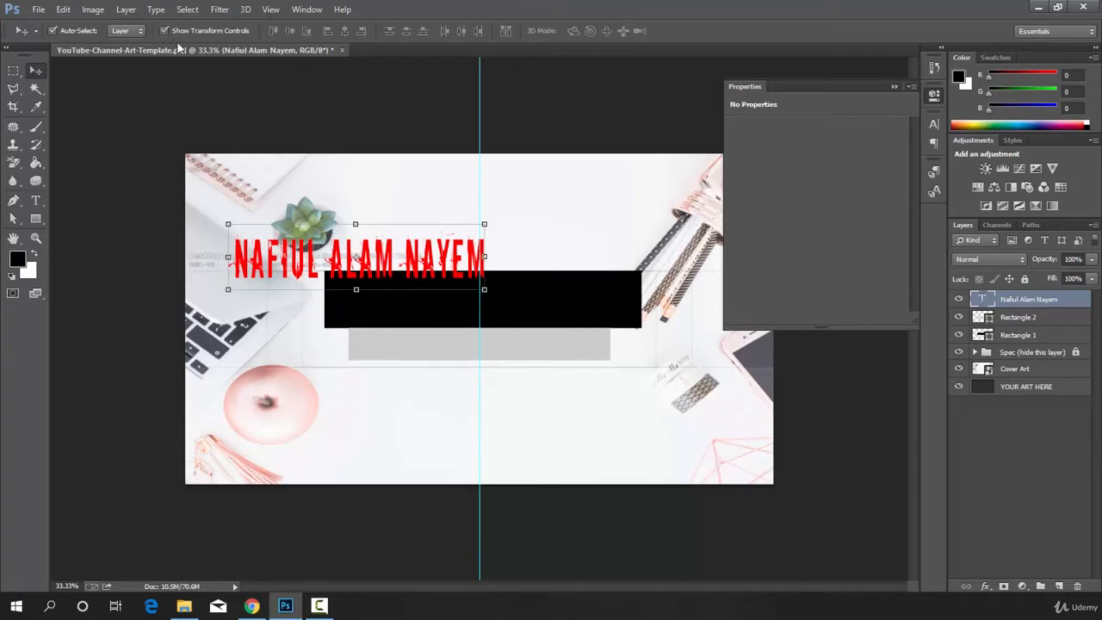
pyautogui.moveTo(404, 270); pyautogui.dragTo(525, 311)
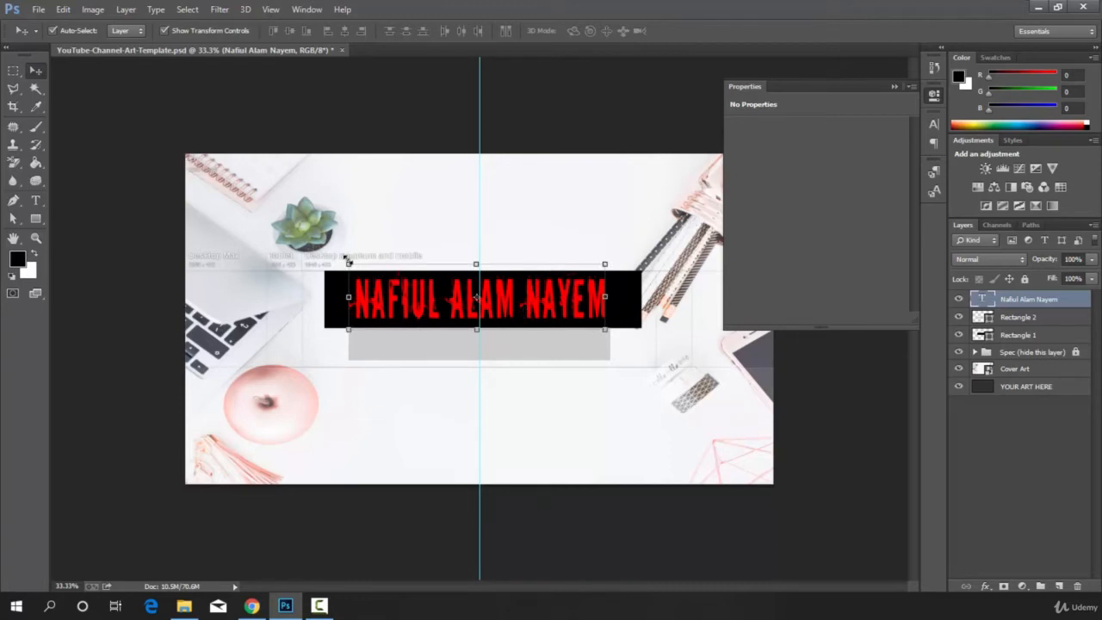
pyautogui.moveTo(348, 263); pyautogui.dragTo(351, 278)
pyautogui.moveTo(424, 302); pyautogui.dragTo(483, 298)
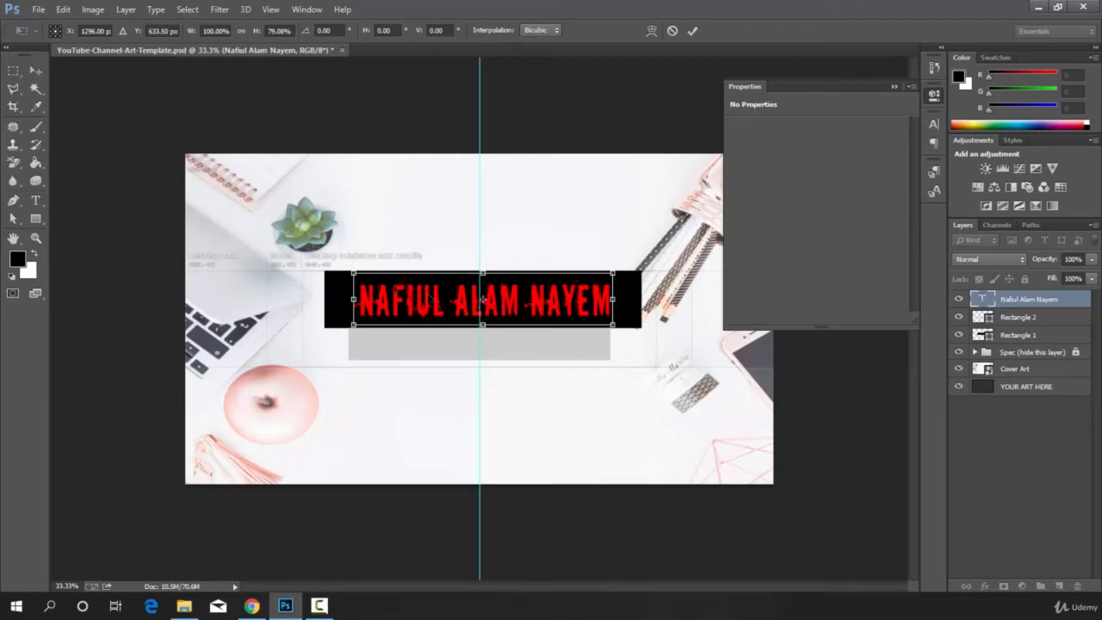
pyautogui.click(692, 32)
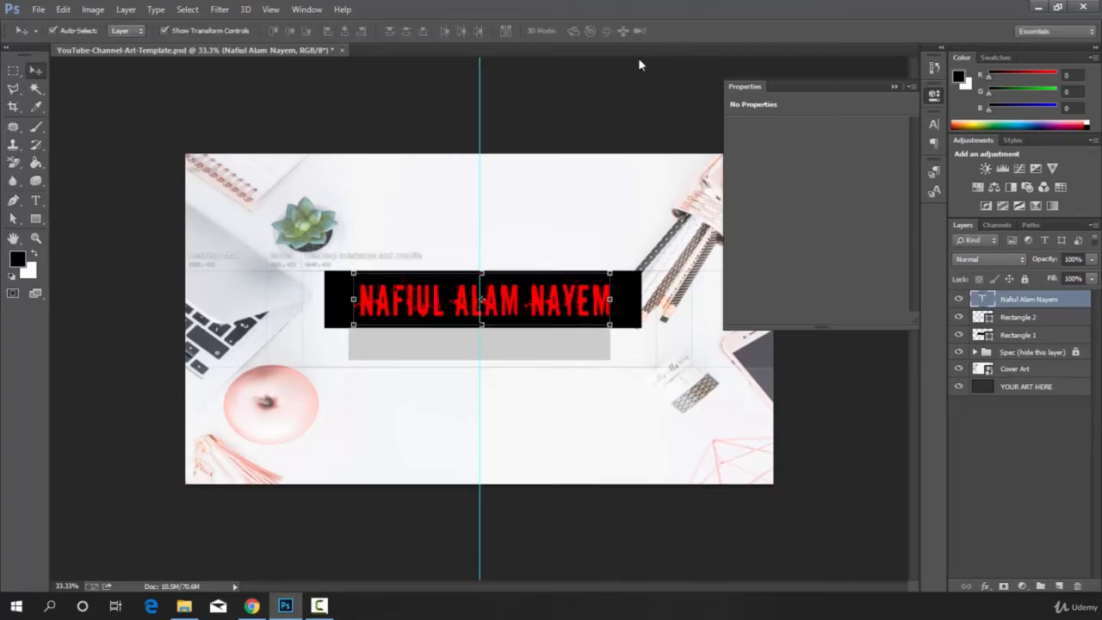
# Add the text line "I Love My Students" at the gray rectangle.
pyautogui.click(36, 201)
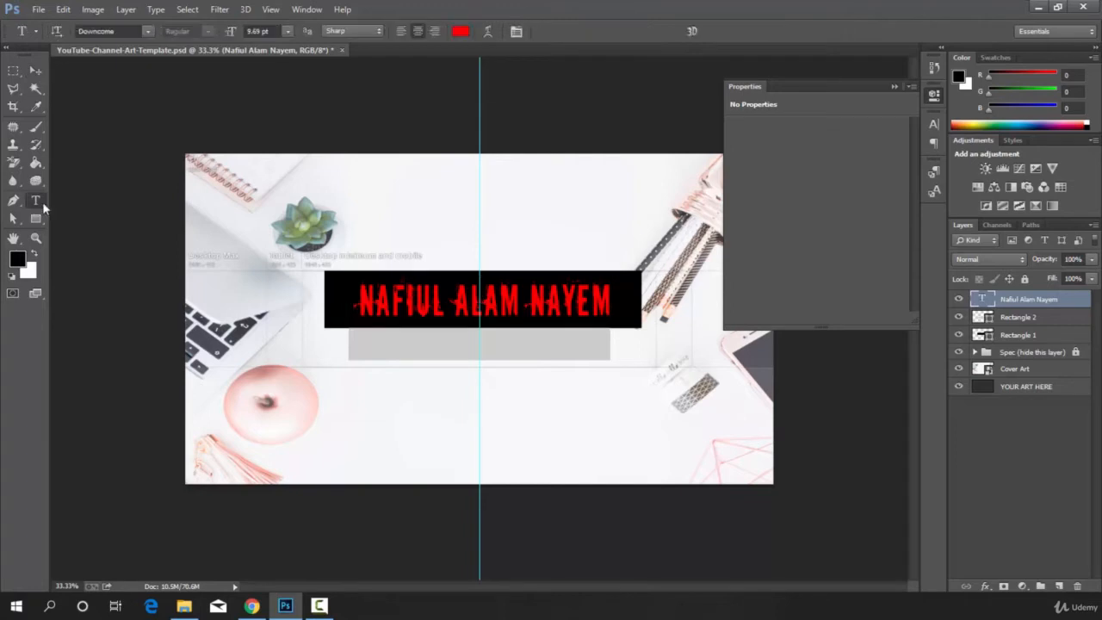
pyautogui.click(375, 347)
pyautogui.write('I Lo')
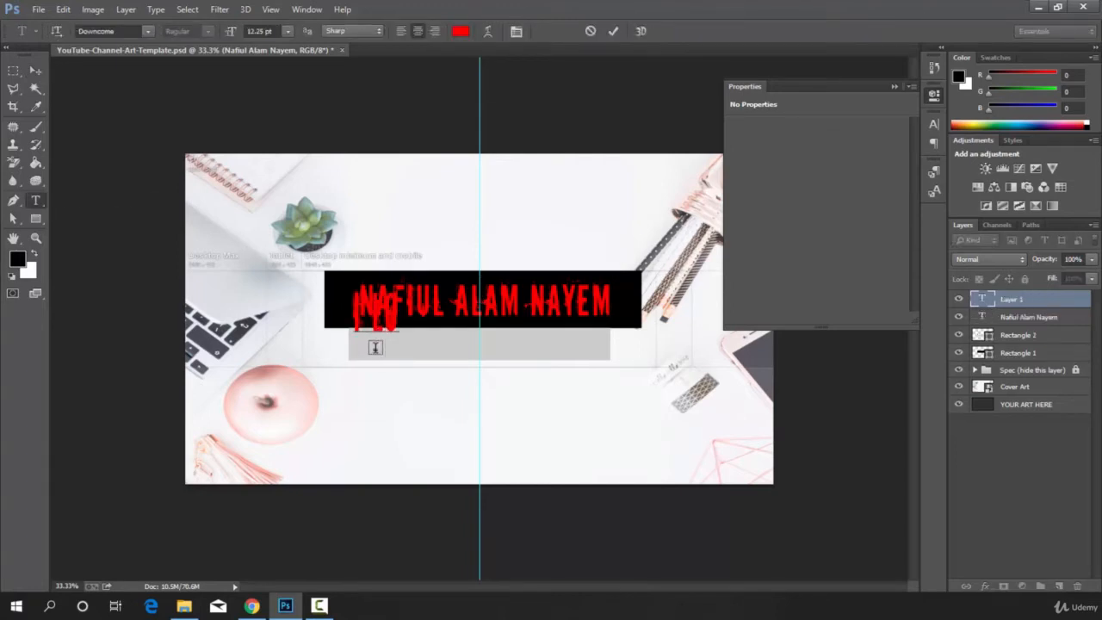
pyautogui.write('ve M')
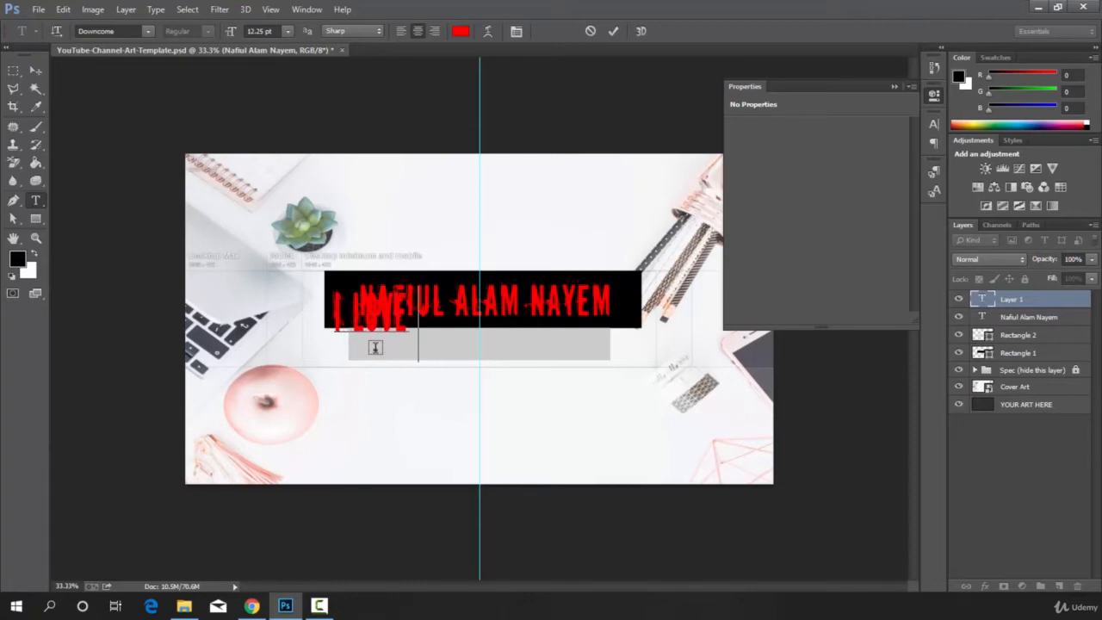
pyautogui.write('y St')
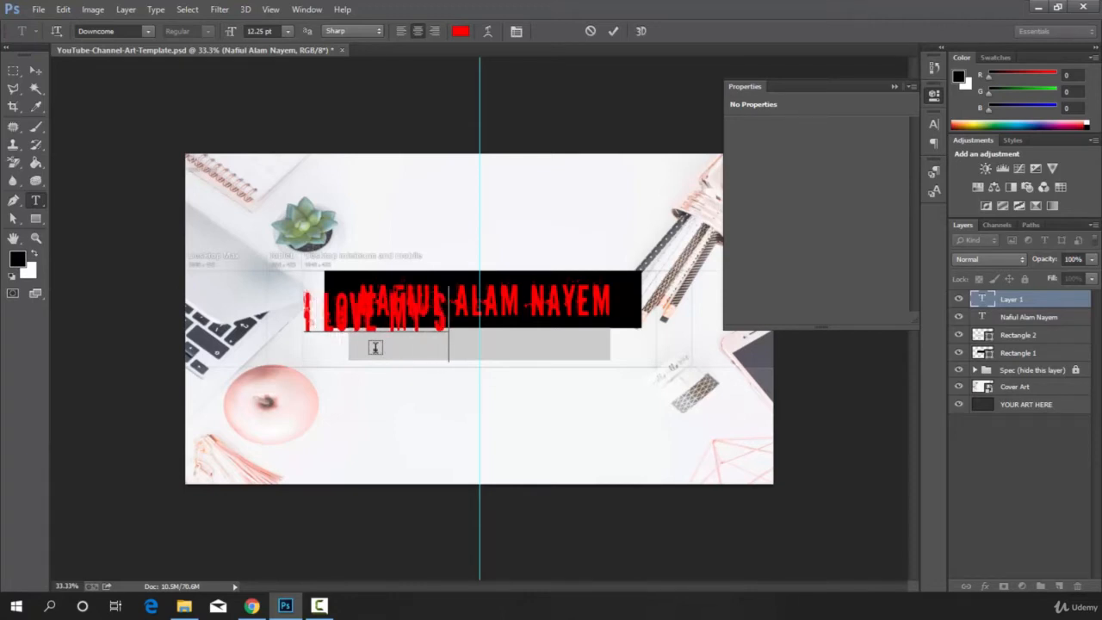
pyautogui.write('udent')
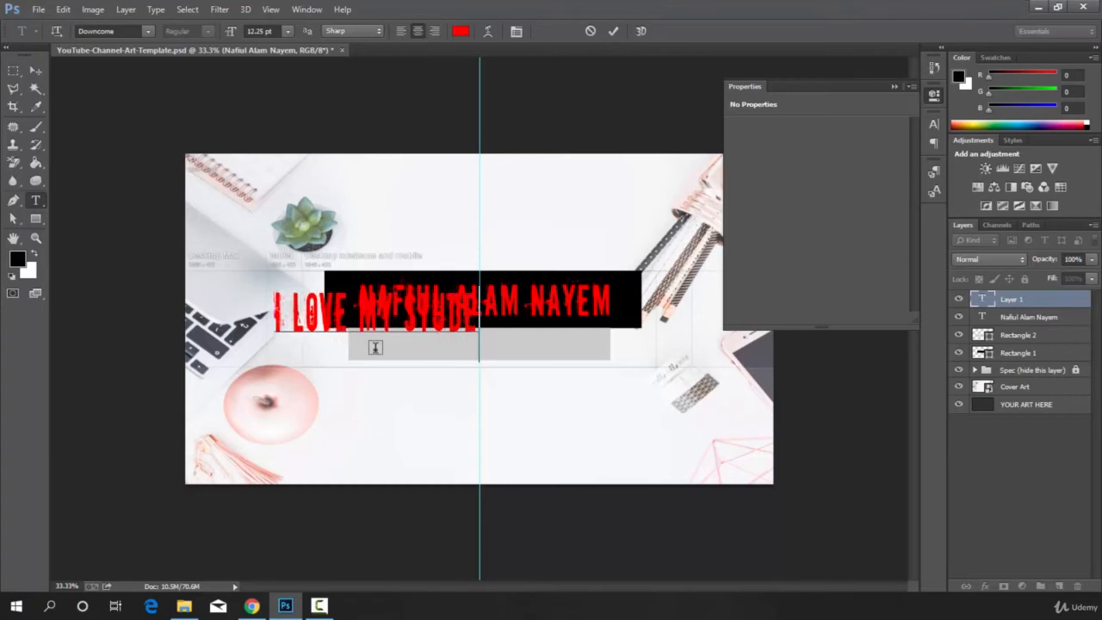
pyautogui.write('s')
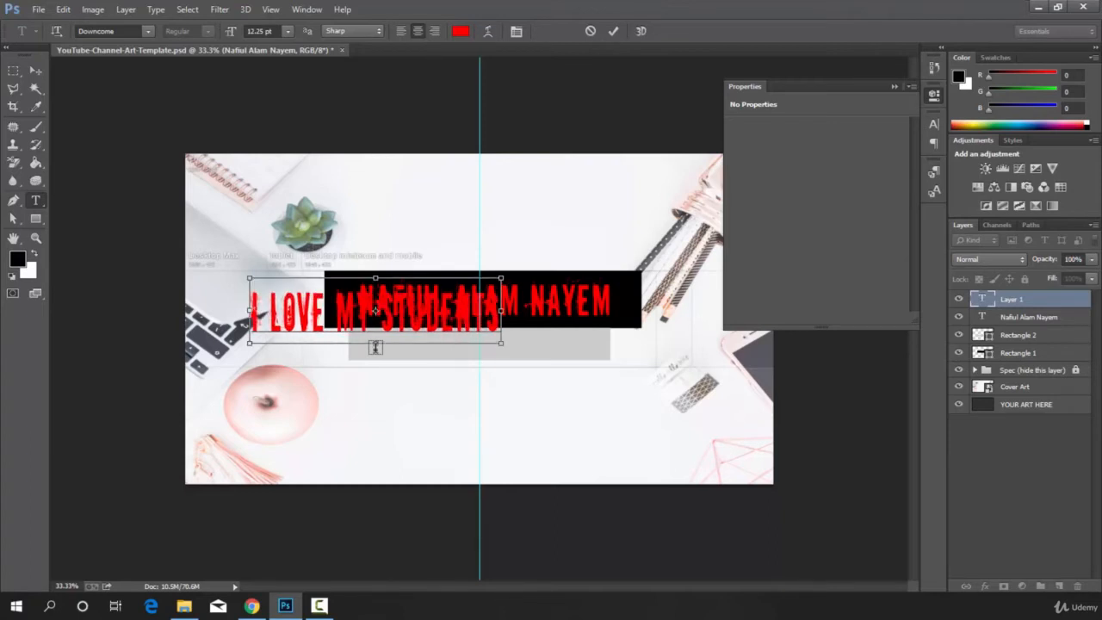
# Set the colour of the whole "I Love My Students" text to black, 000000.
pyautogui.hotkey('ctrl', 'a')
pyautogui.hotkey('ctrl', 'a')
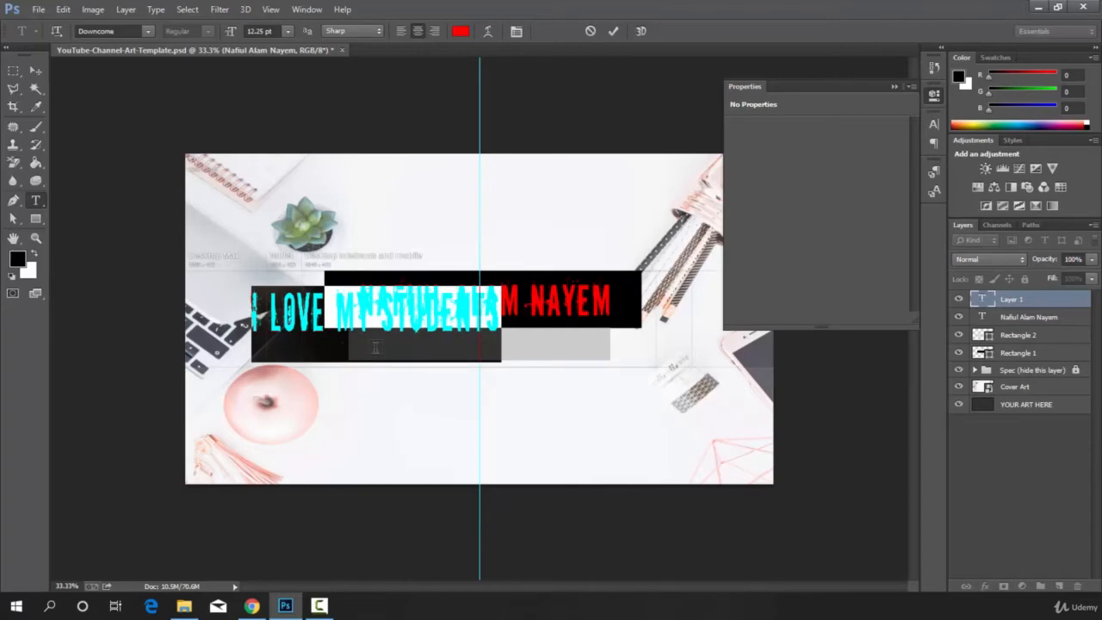
pyautogui.click(459, 32)
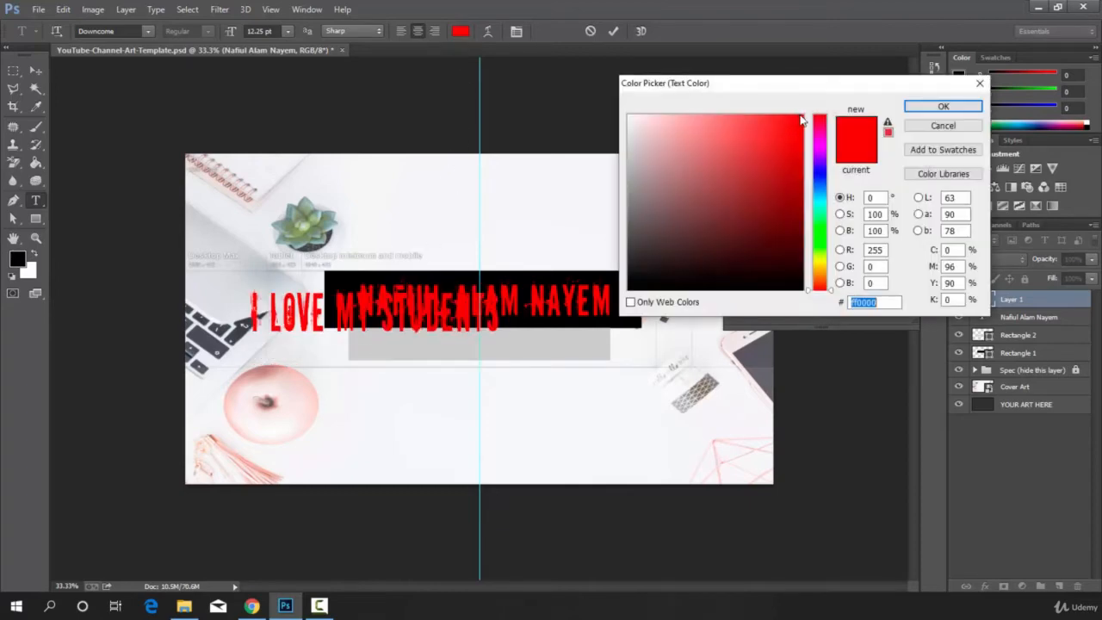
pyautogui.click(648, 247)
pyautogui.moveTo(648, 246); pyautogui.dragTo(626, 292)
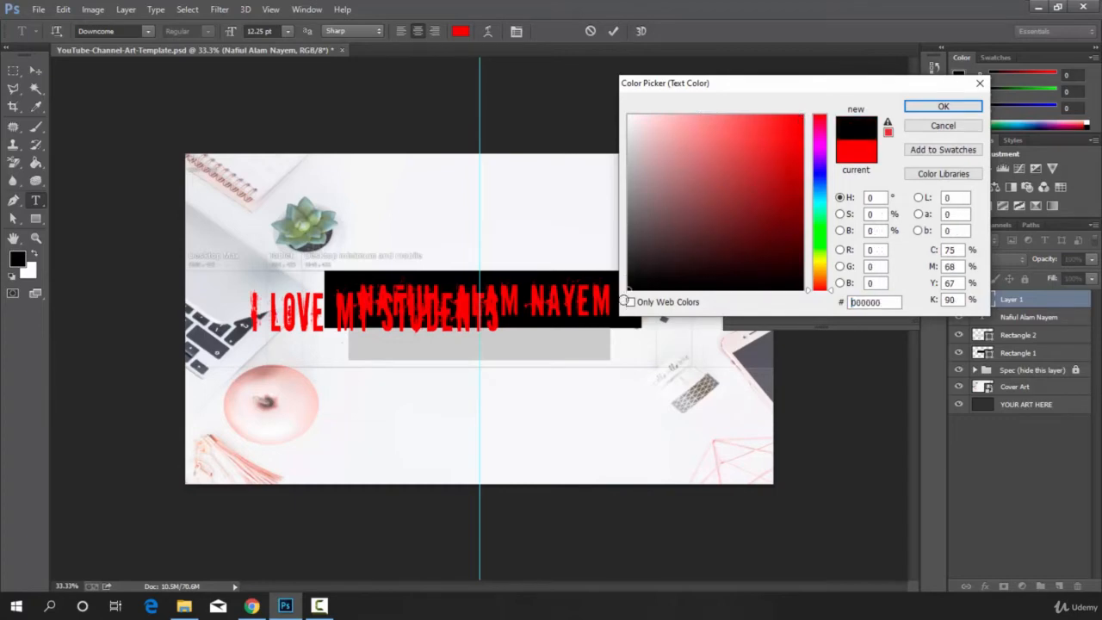
pyautogui.click(942, 106)
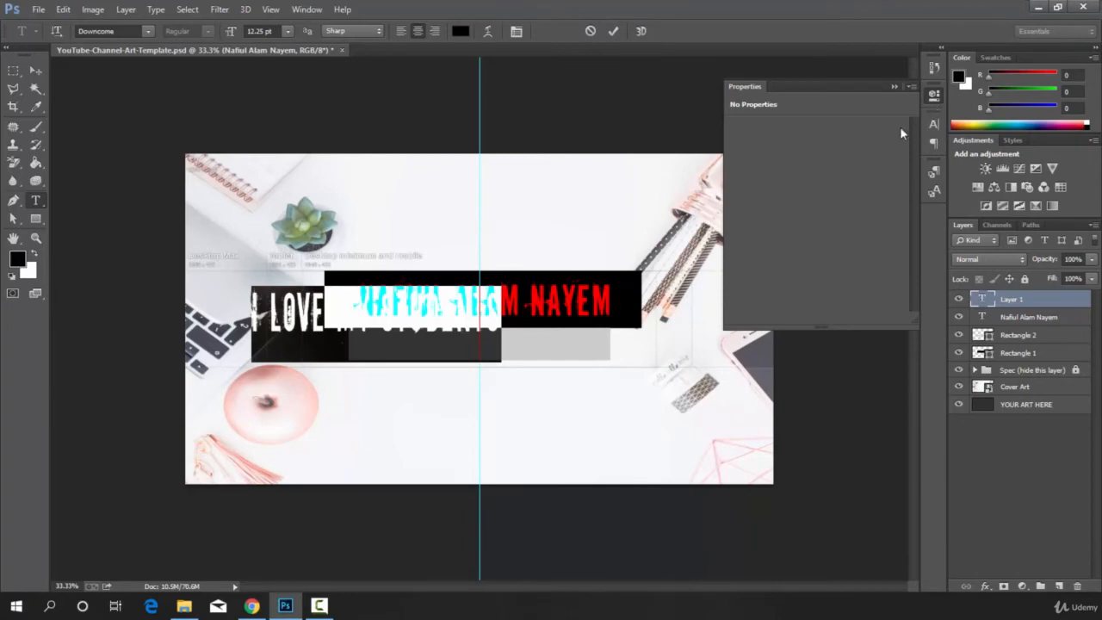
# Change the font of the "I Love My Students" text to Cooper Black.
pyautogui.click(147, 31)
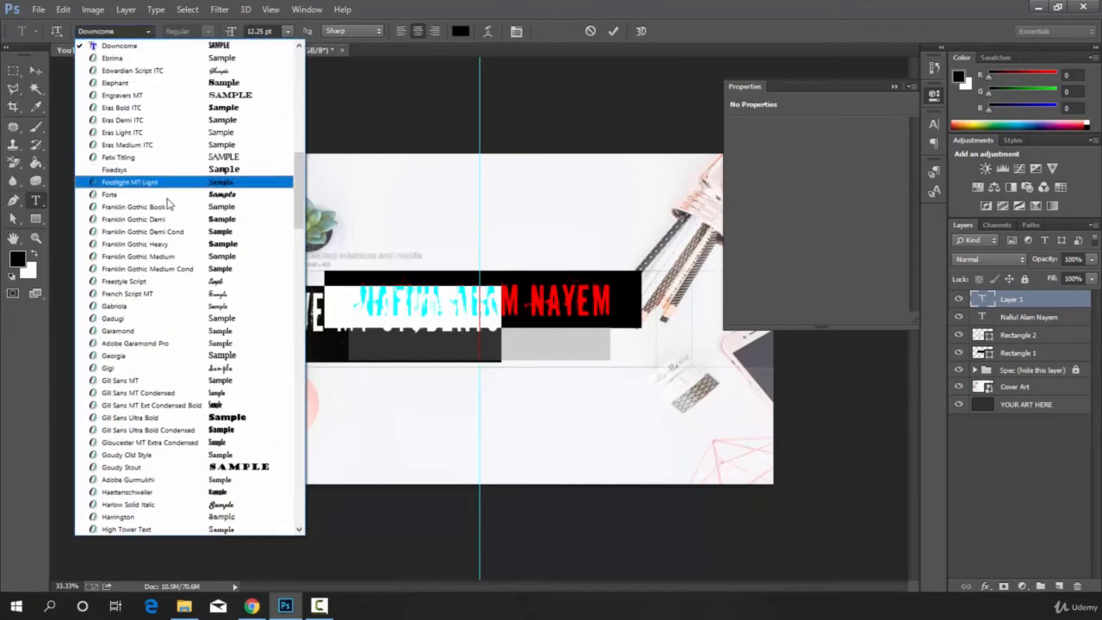
pyautogui.scroll(5, 170, 229)
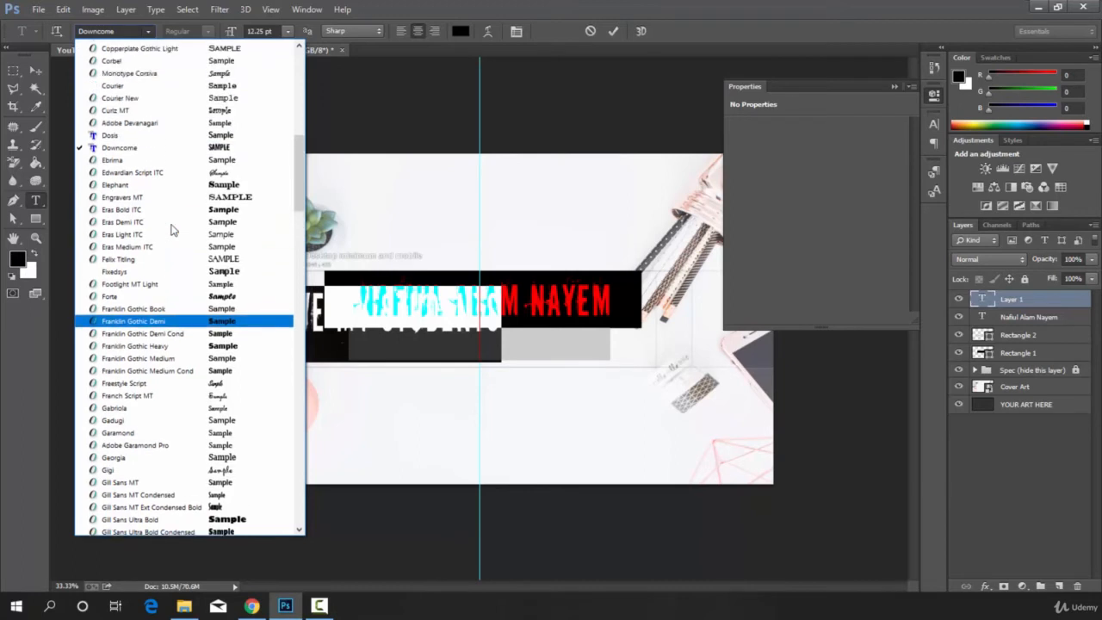
pyautogui.scroll(2, 170, 230)
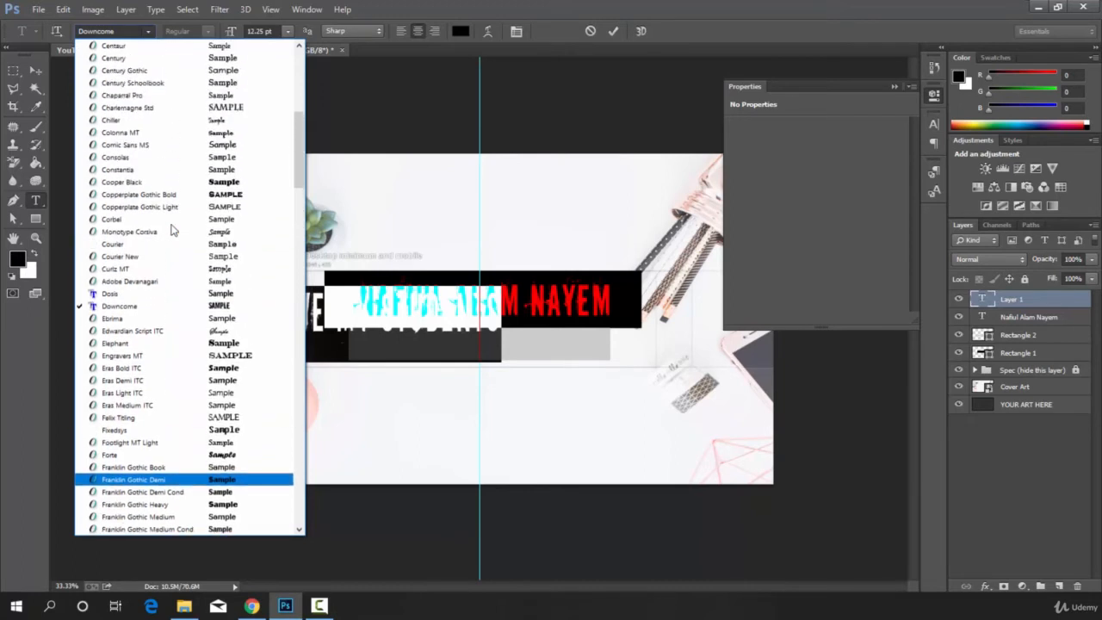
pyautogui.click(220, 182)
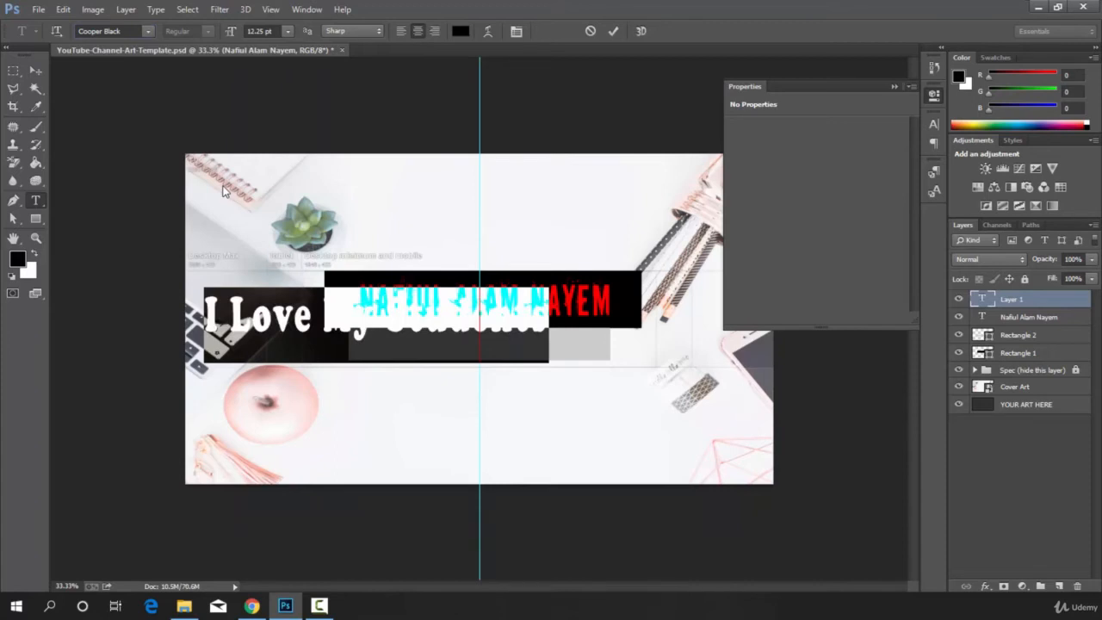
# Scale the tagline to about 71% width and 57% height, centred inside the gray rectangle, and turn off the transform controls.
pyautogui.click(35, 71)
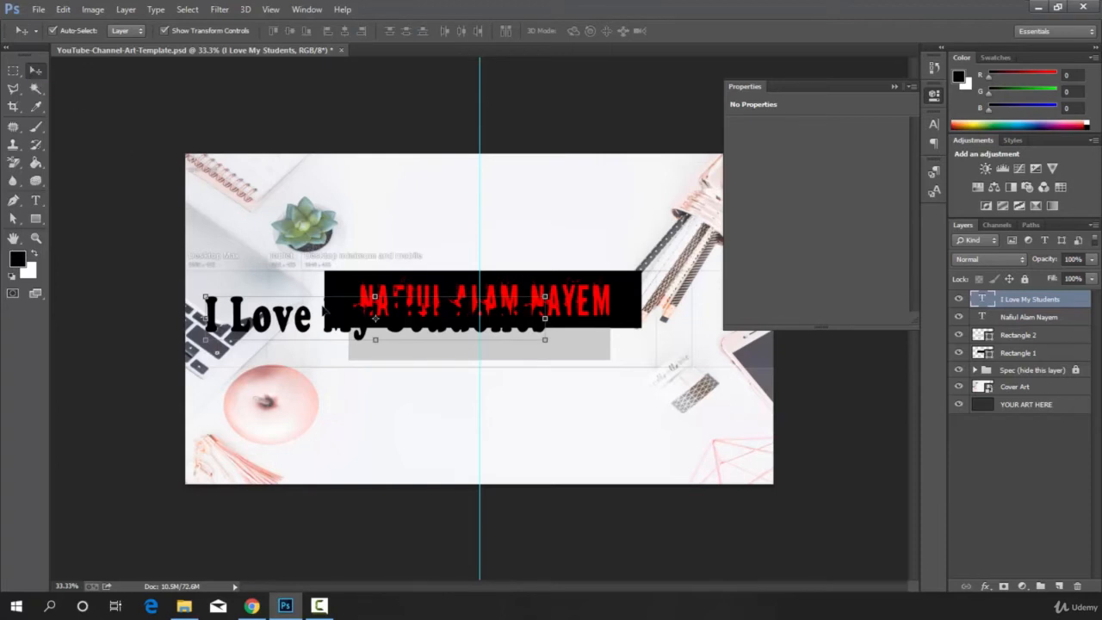
pyautogui.moveTo(327, 312); pyautogui.dragTo(424, 348)
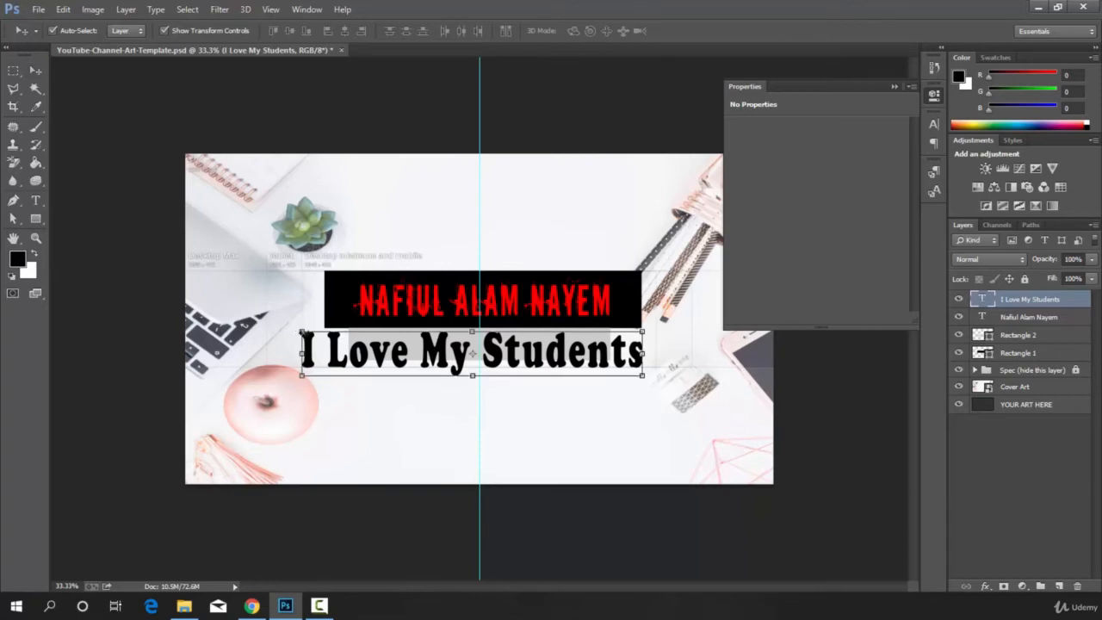
pyautogui.moveTo(302, 352); pyautogui.dragTo(362, 328)
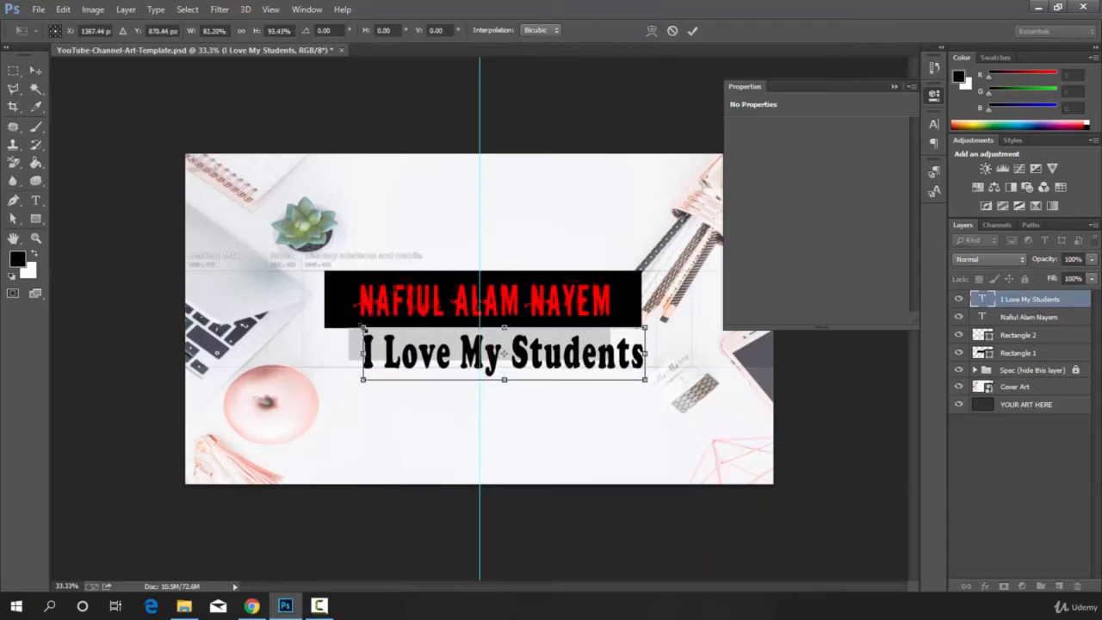
pyautogui.moveTo(362, 379)
pyautogui.mouseDown()
pyautogui.moveTo(319, 397)
pyautogui.moveTo(376, 379)
pyautogui.mouseUp()
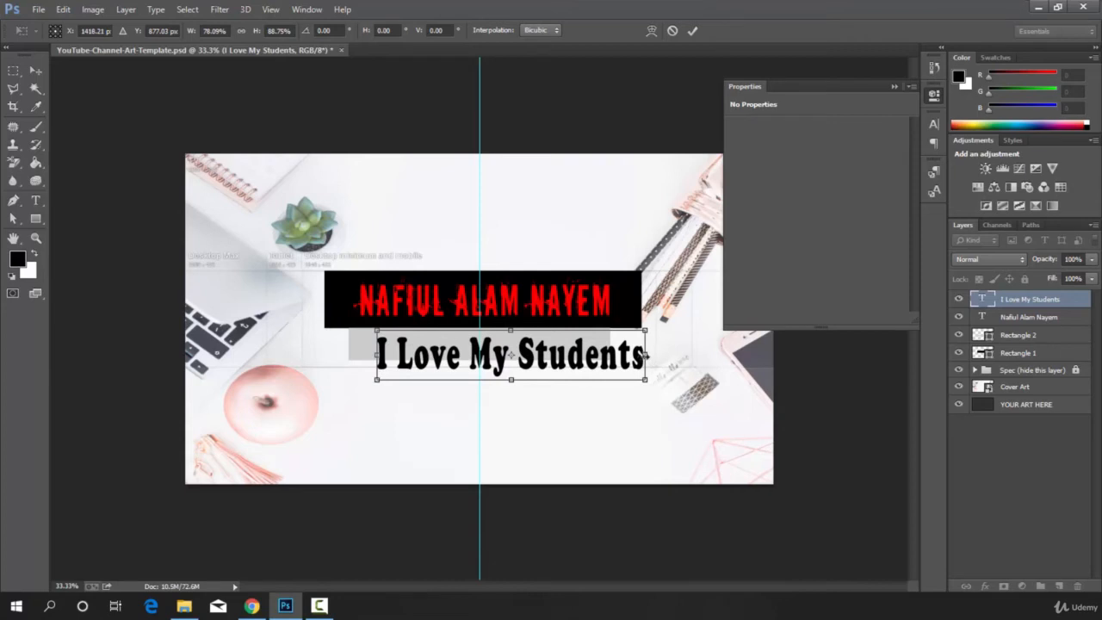
pyautogui.moveTo(647, 354); pyautogui.dragTo(641, 354)
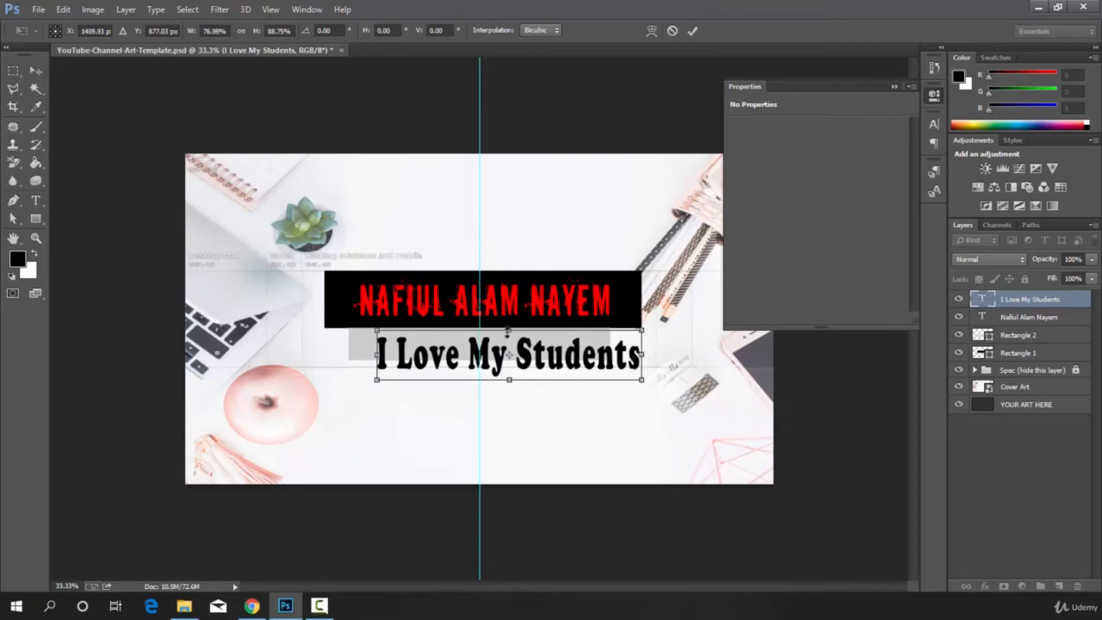
pyautogui.moveTo(507, 331); pyautogui.dragTo(508, 343)
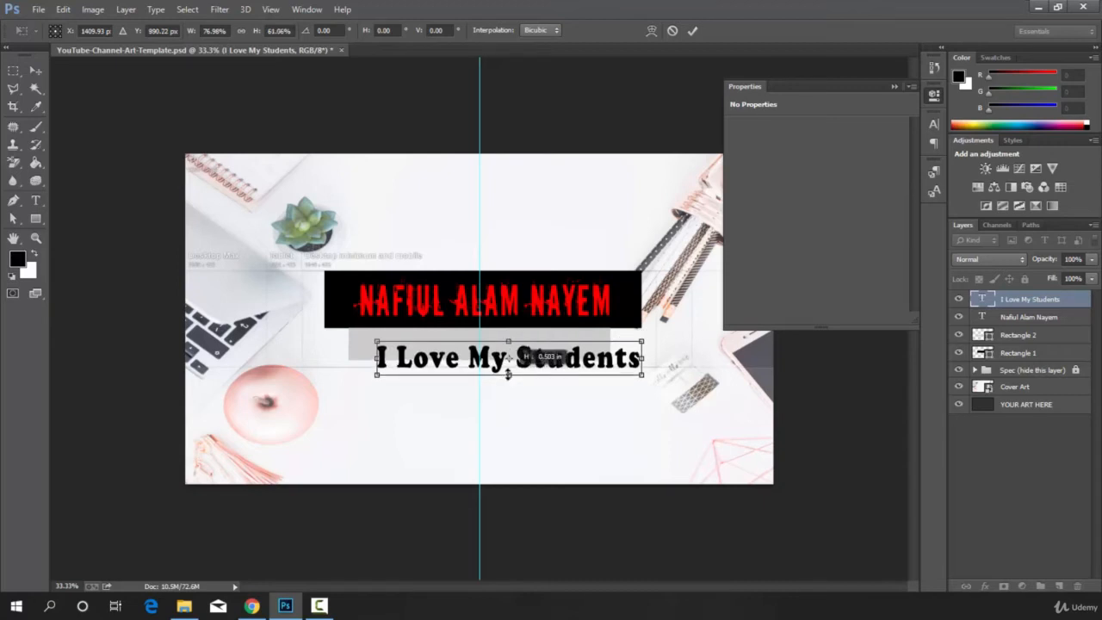
pyautogui.moveTo(376, 342); pyautogui.dragTo(385, 342)
pyautogui.moveTo(641, 341); pyautogui.dragTo(544, 345)
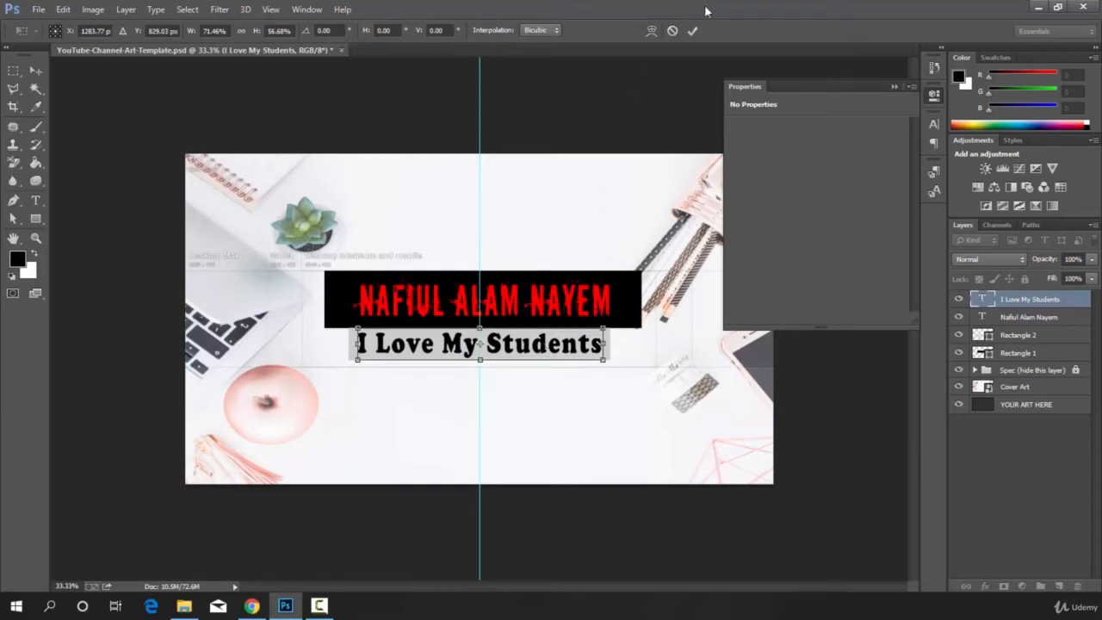
pyautogui.click(692, 31)
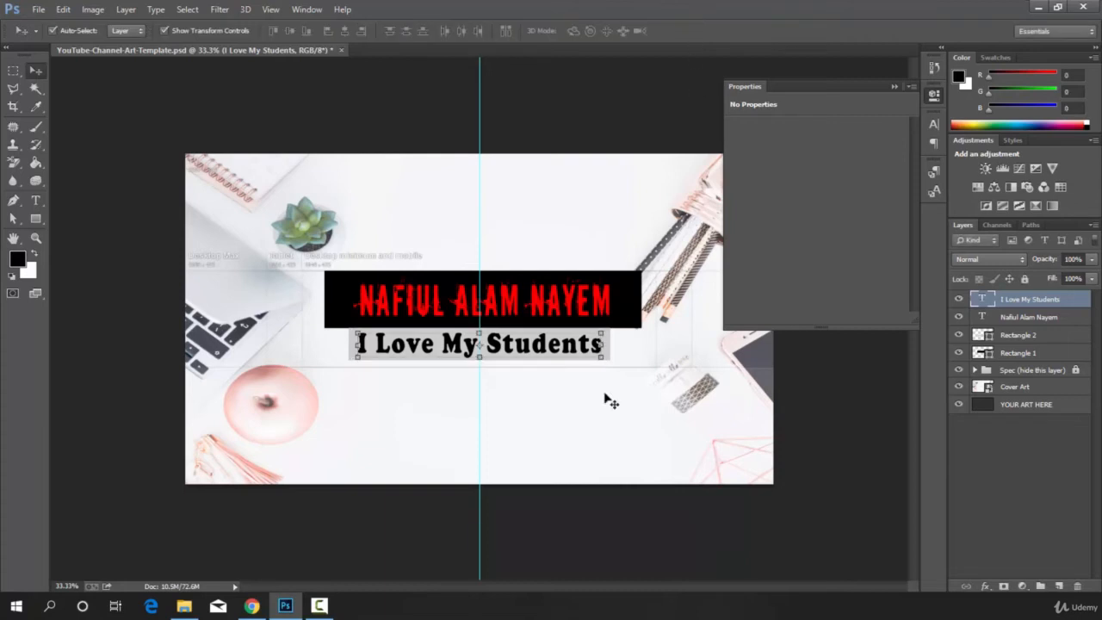
pyautogui.click(163, 31)
# Hide the Spec layer group and save the artwork in Pictures as a maximum-quality (12) JPEG named YouTube-Channel-Art-Template.
pyautogui.click(959, 371)
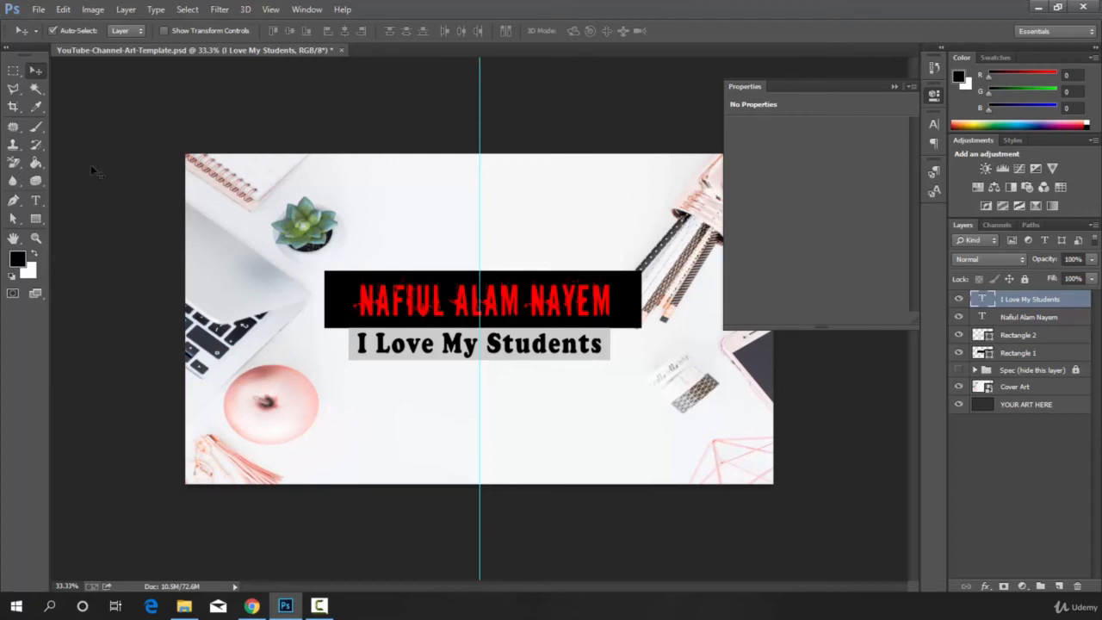
pyautogui.click(39, 10)
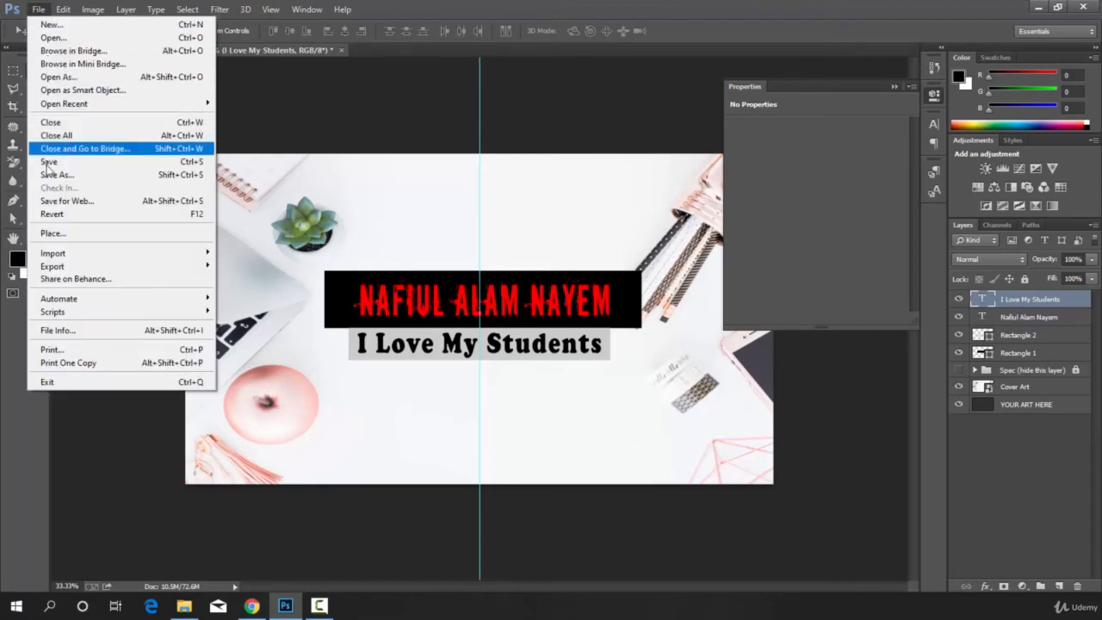
pyautogui.click(54, 174)
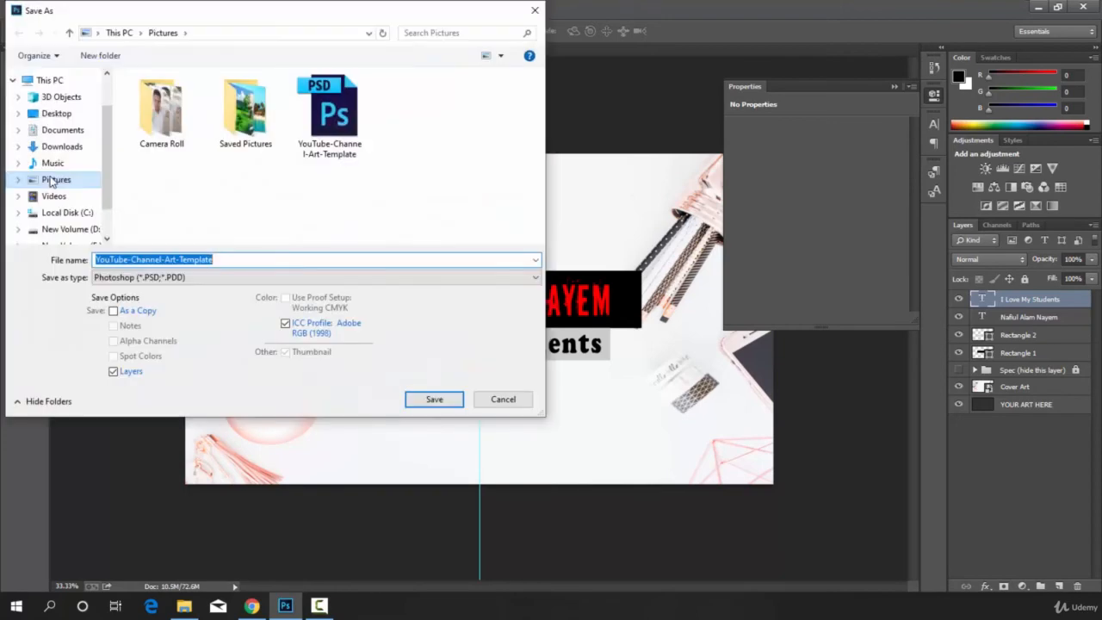
pyautogui.click(217, 284)
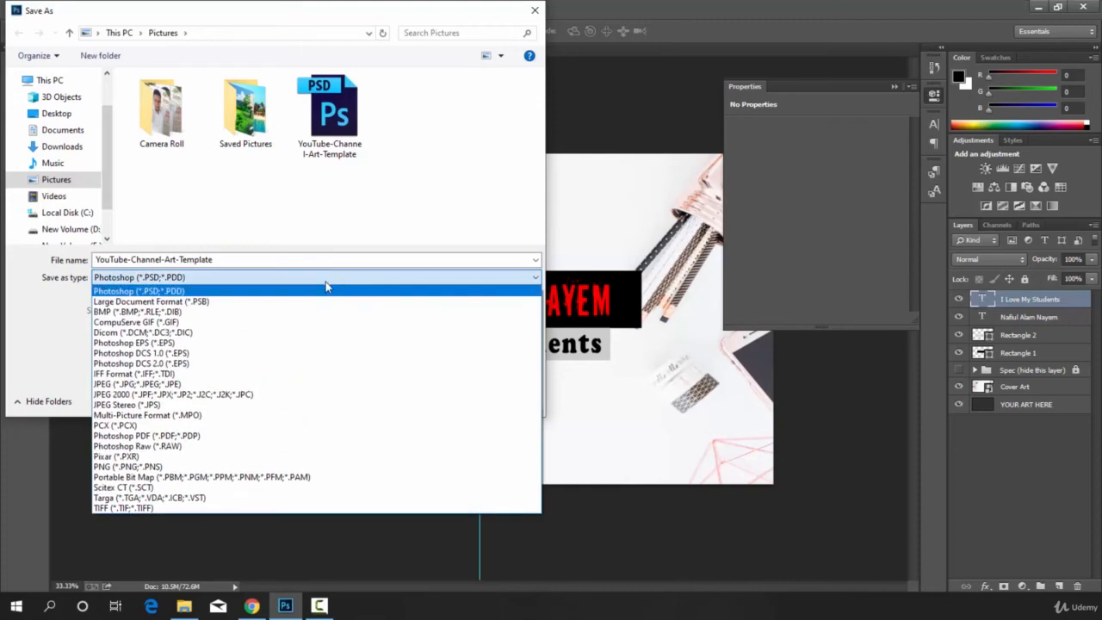
pyautogui.click(142, 384)
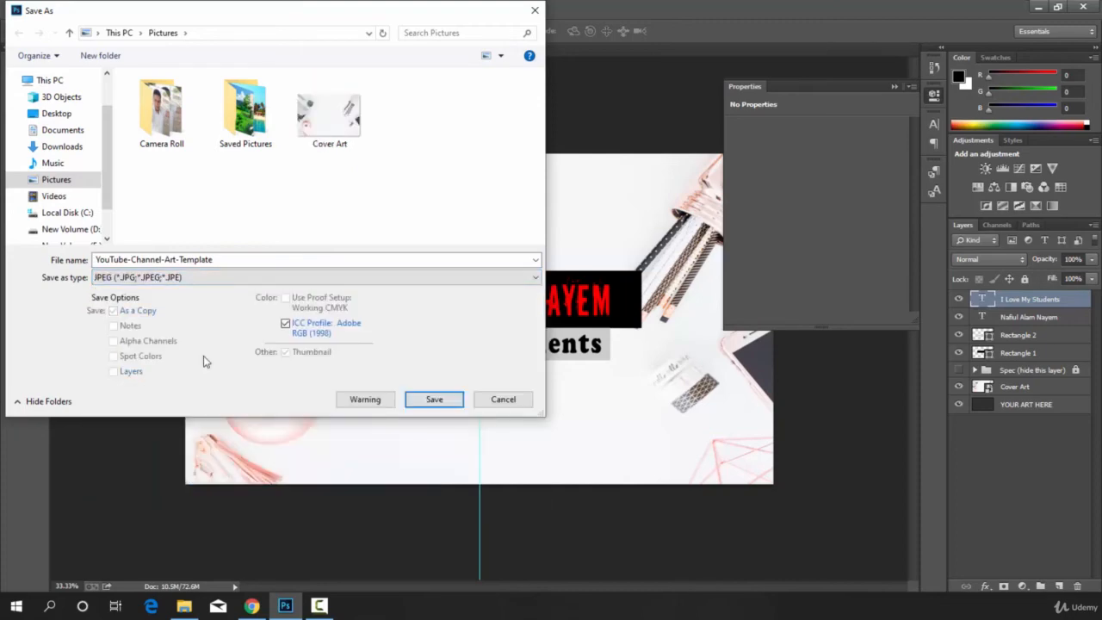
pyautogui.click(435, 402)
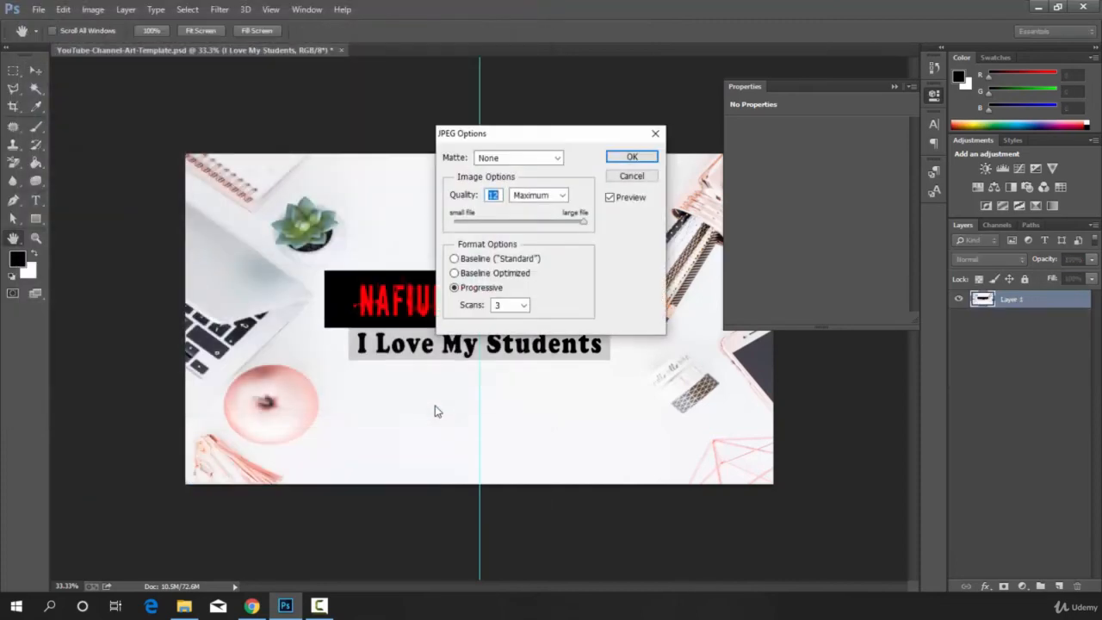
pyautogui.click(633, 158)
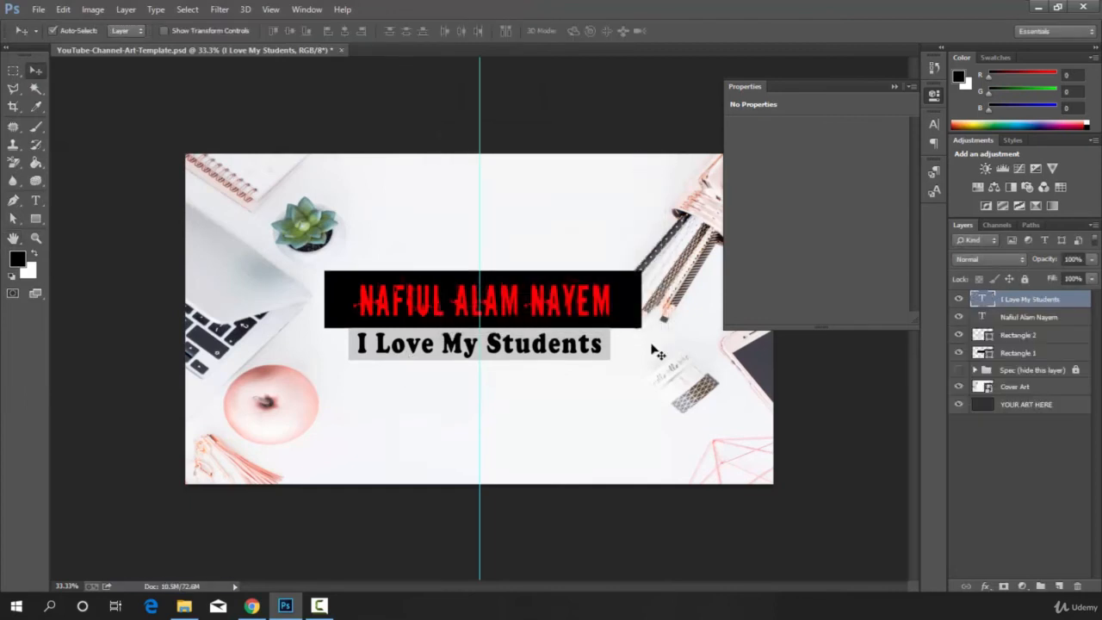
# Switch to File Explorer and open the exported YouTube-Channel-Art-Template JPEG to check the finished artwork.
pyautogui.click(184, 605)
pyautogui.doubleClick(463, 134)
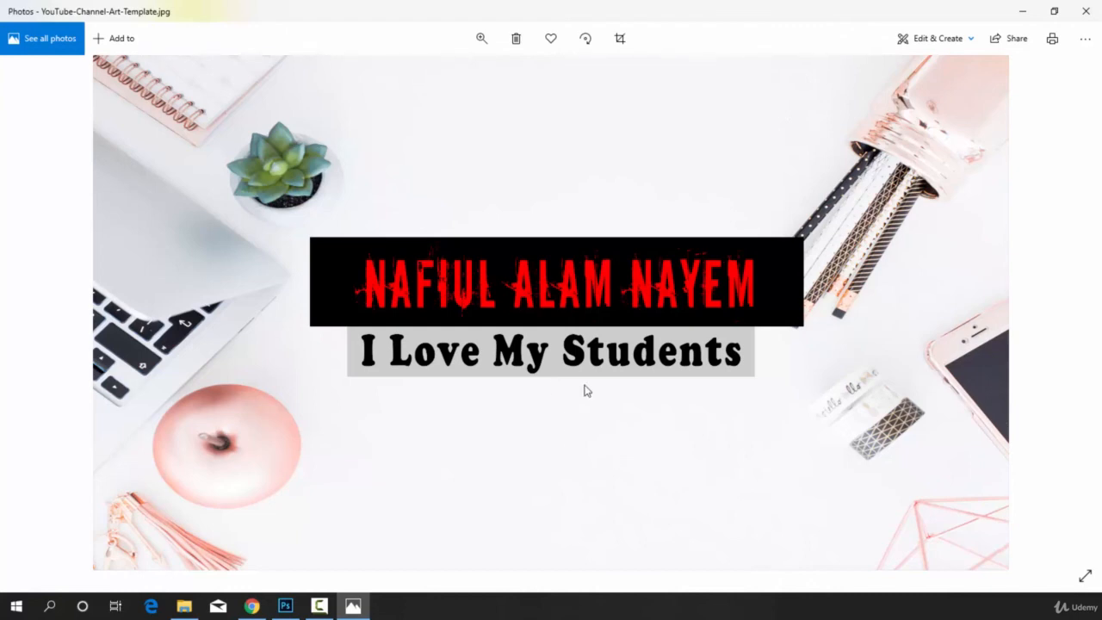
# Switch to the YouTube channel page in Chrome and apply the YouTube-Channel-Art-Template JPEG from Pictures as the new channel art.
pyautogui.click(252, 606)
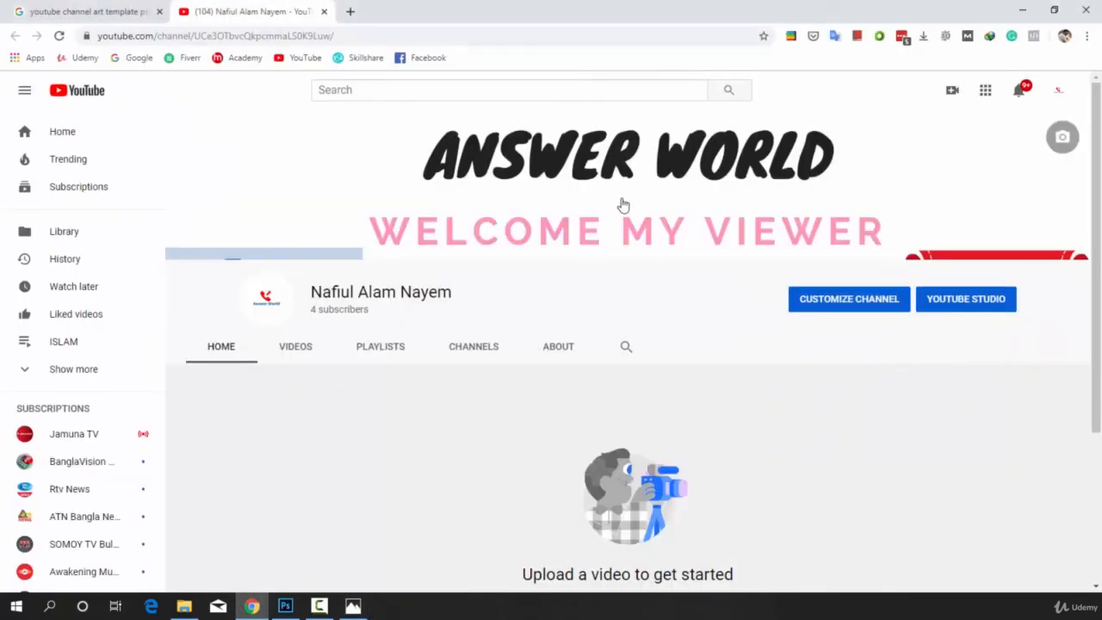
pyautogui.click(1063, 138)
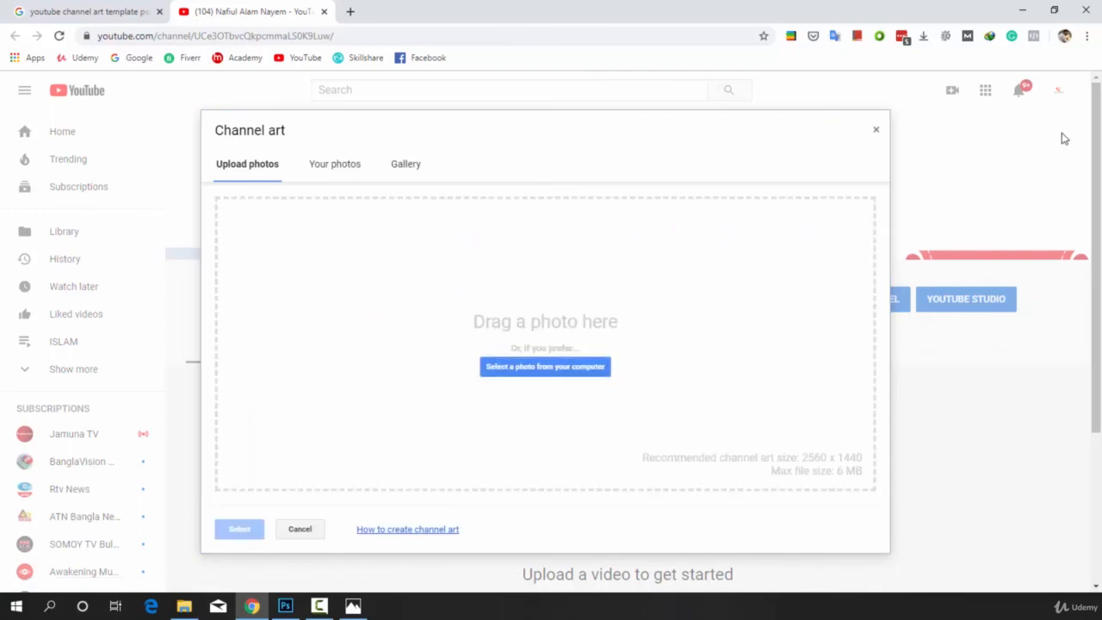
pyautogui.click(544, 370)
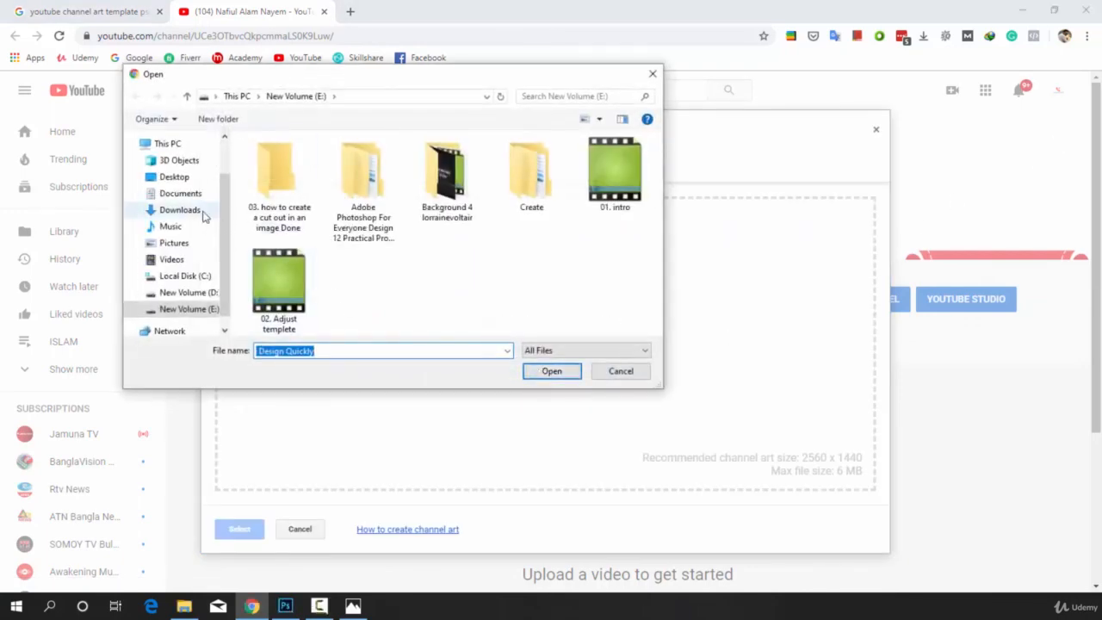
pyautogui.click(191, 214)
pyautogui.click(176, 243)
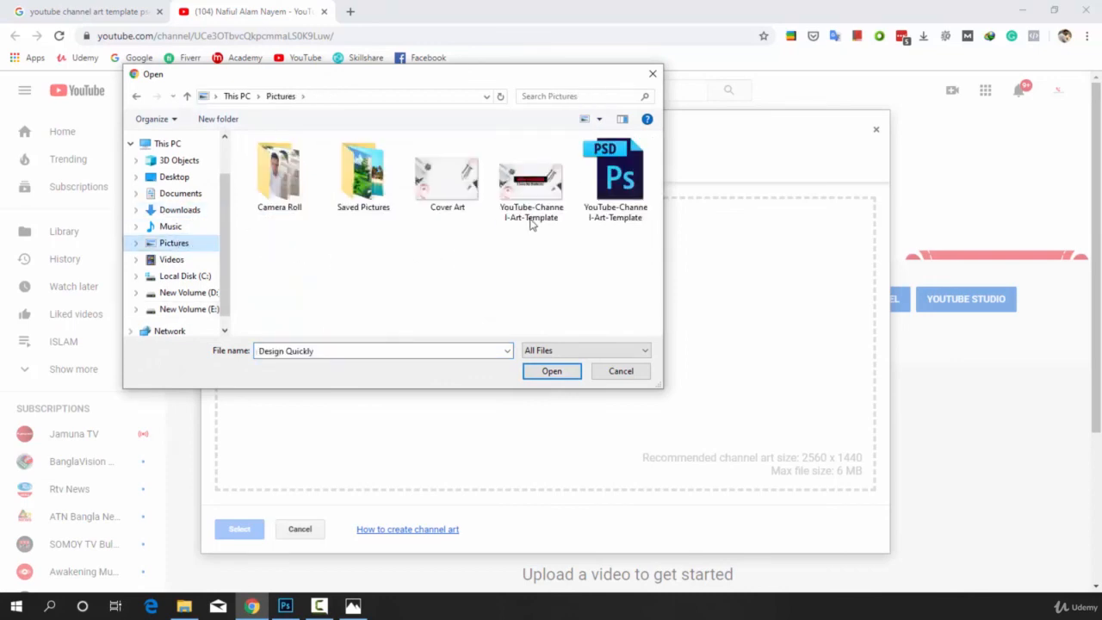
pyautogui.click(555, 193)
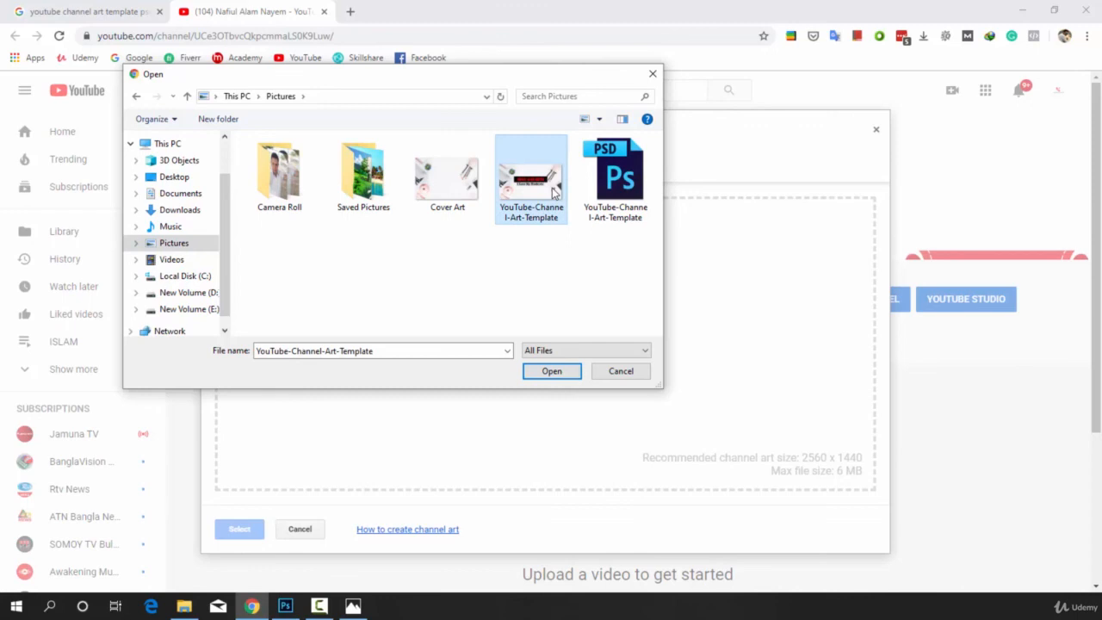
pyautogui.click(549, 371)
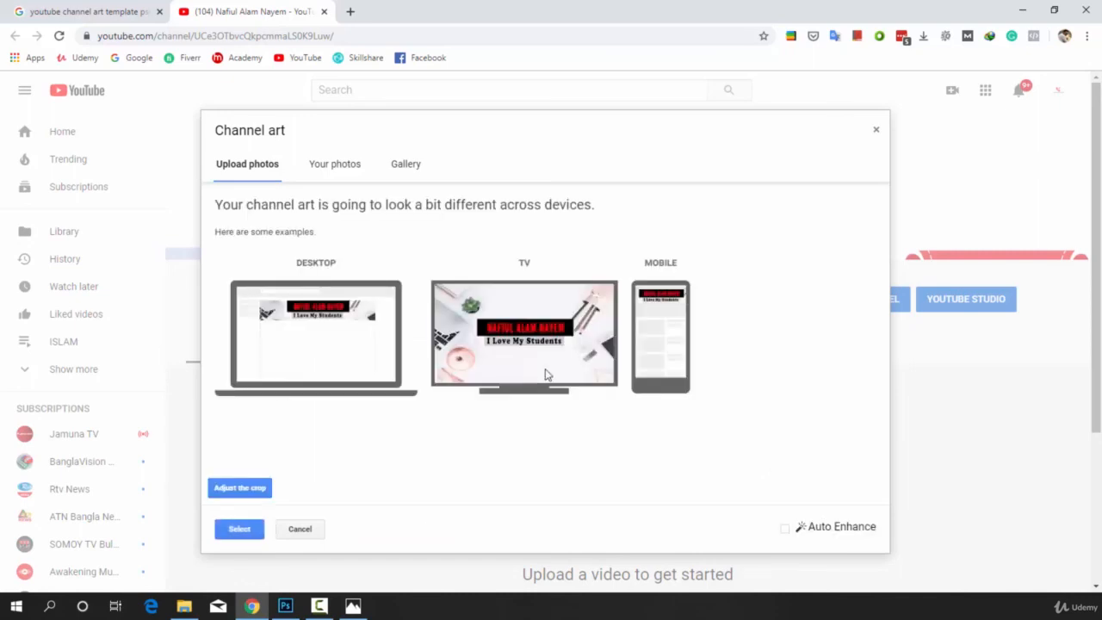
pyautogui.click(239, 534)
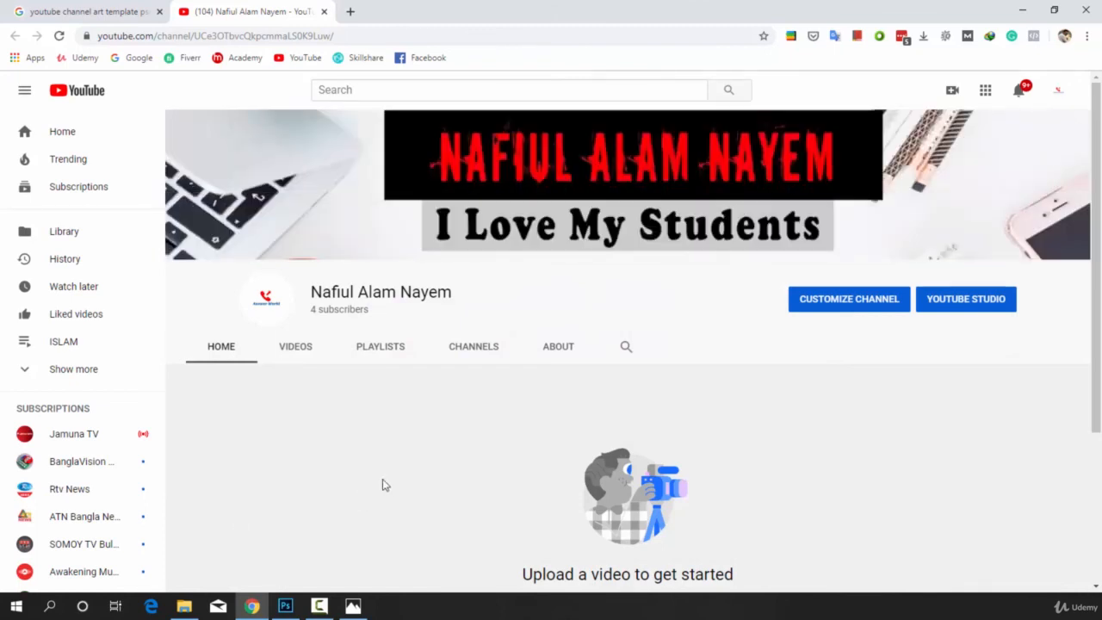
pyautogui.moveTo(620, 204)
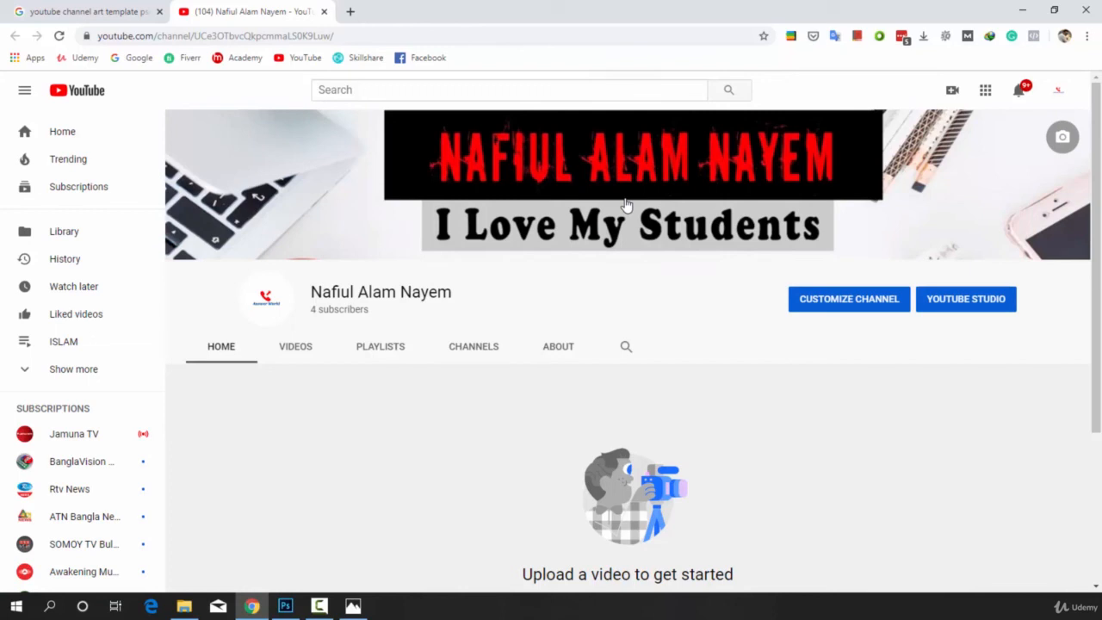